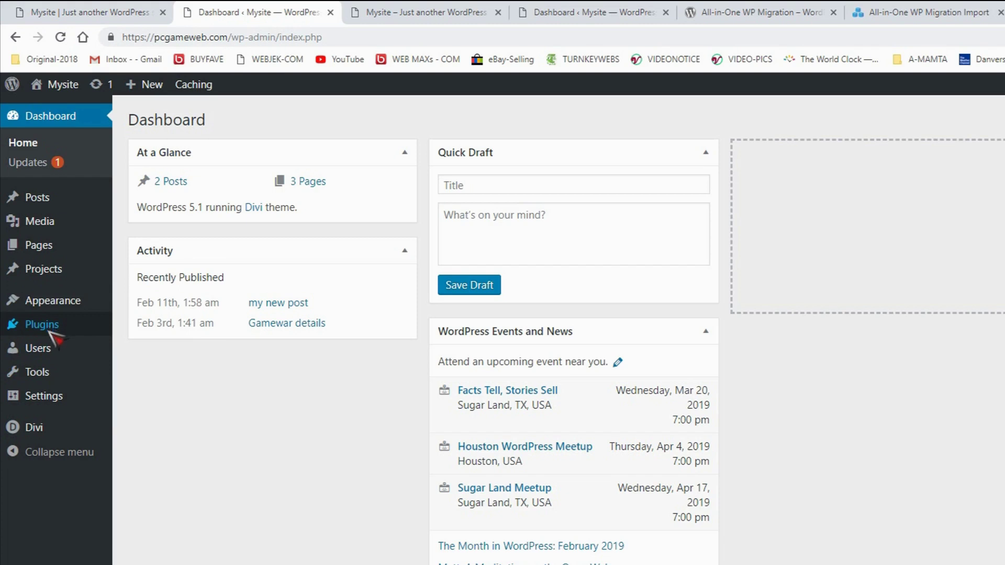
- Find All-in-One WP Migration among the new plugins for pcgameweb.com, then install and activate it
{"action": "mouse_move", "coordinate": [58, 327]}
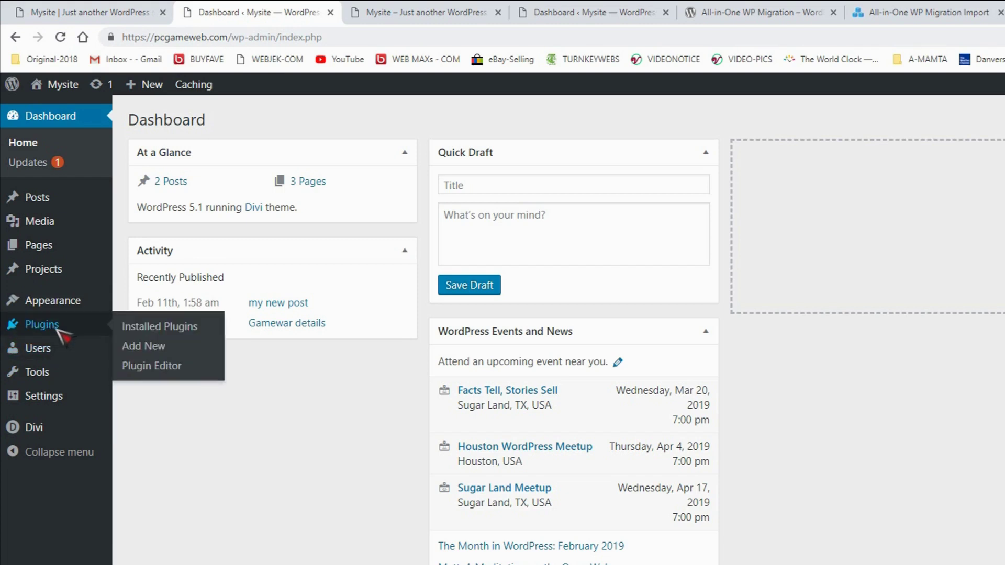
{"action": "left_click", "coordinate": [140, 348]}
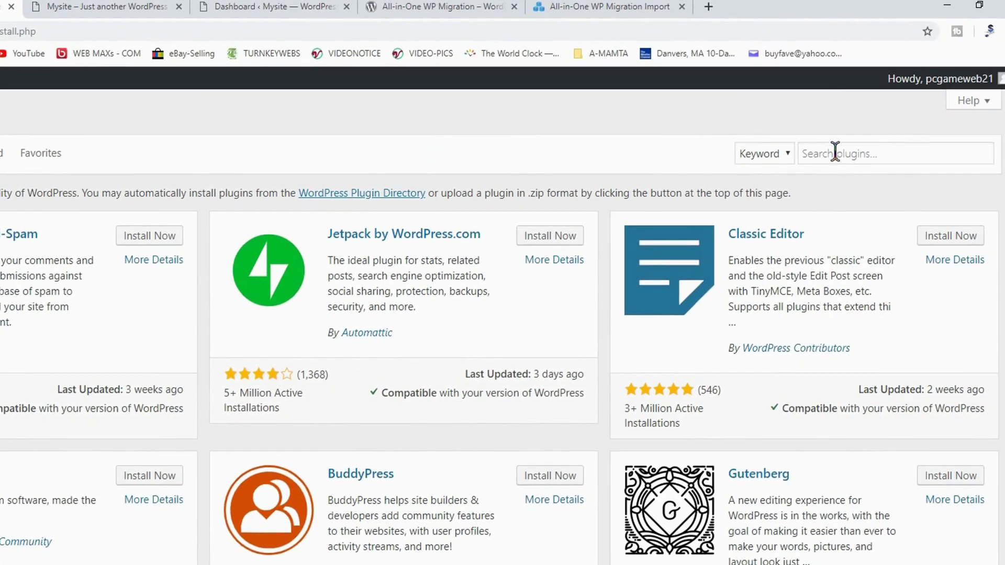
{"action": "left_click", "coordinate": [835, 153]}
{"action": "left_click", "coordinate": [848, 187]}
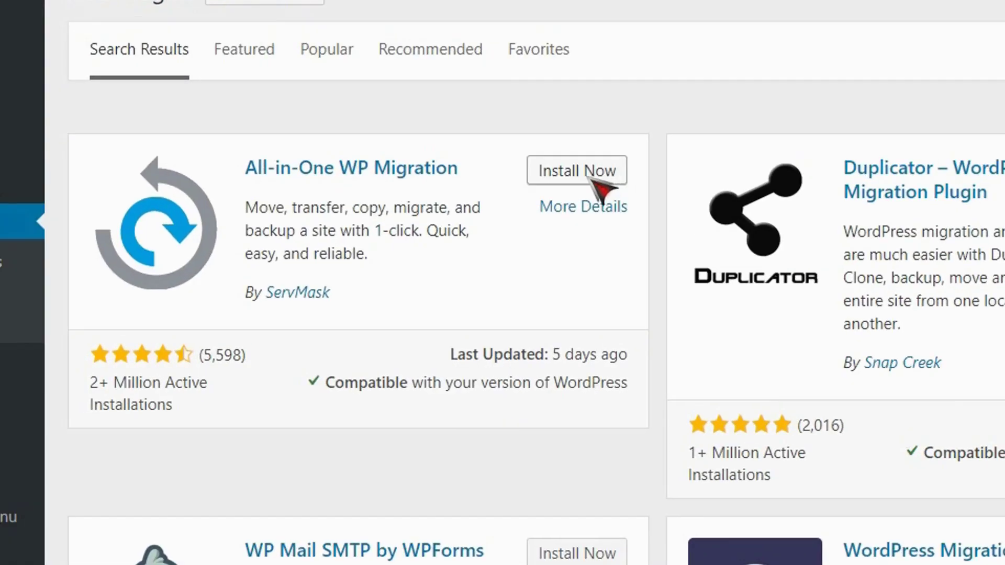
{"action": "left_click", "coordinate": [582, 178]}
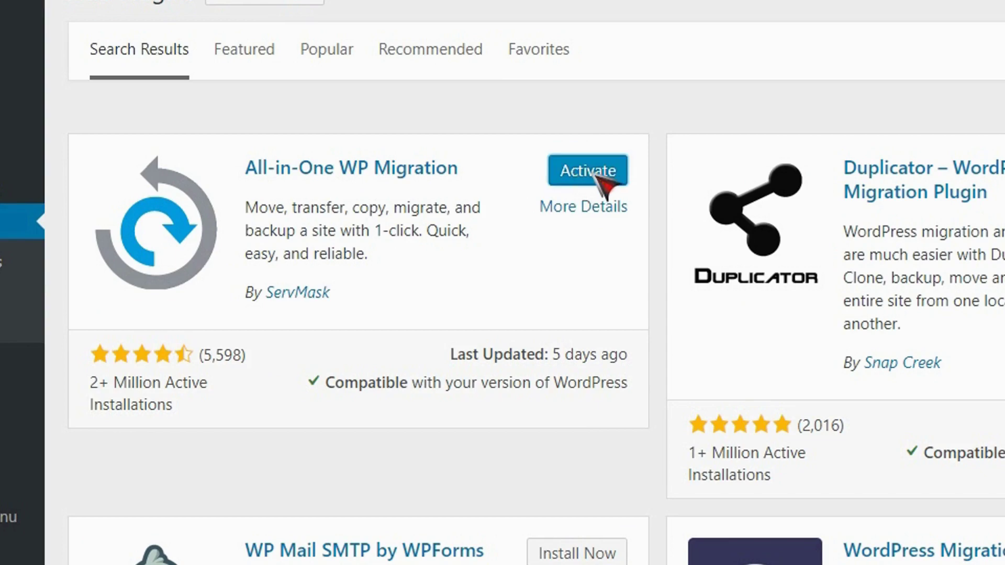
{"action": "left_click", "coordinate": [590, 174]}
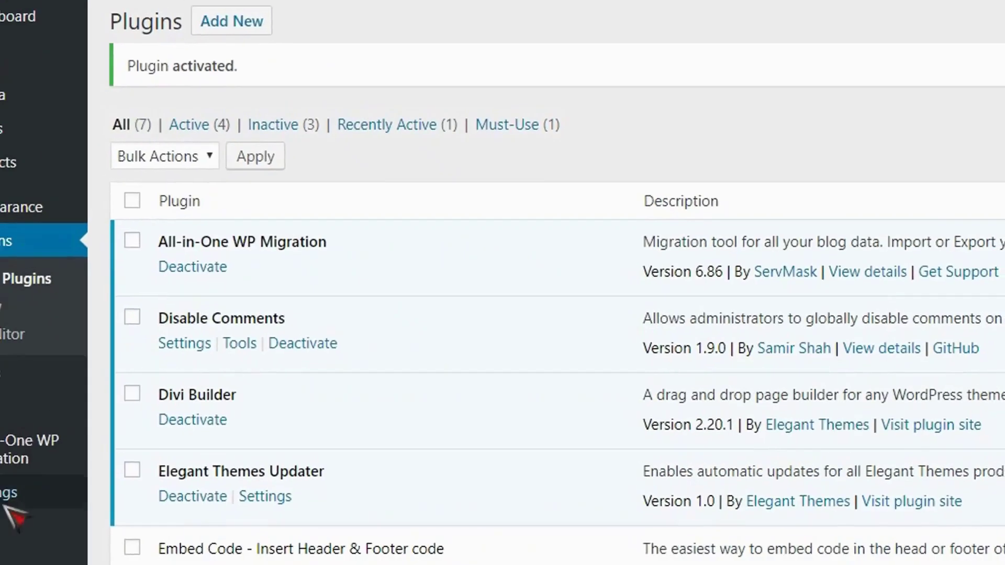
- Start creating a backup from All-in-One WP Migration's backups page and bring up the export destinations
{"action": "mouse_move", "coordinate": [88, 451]}
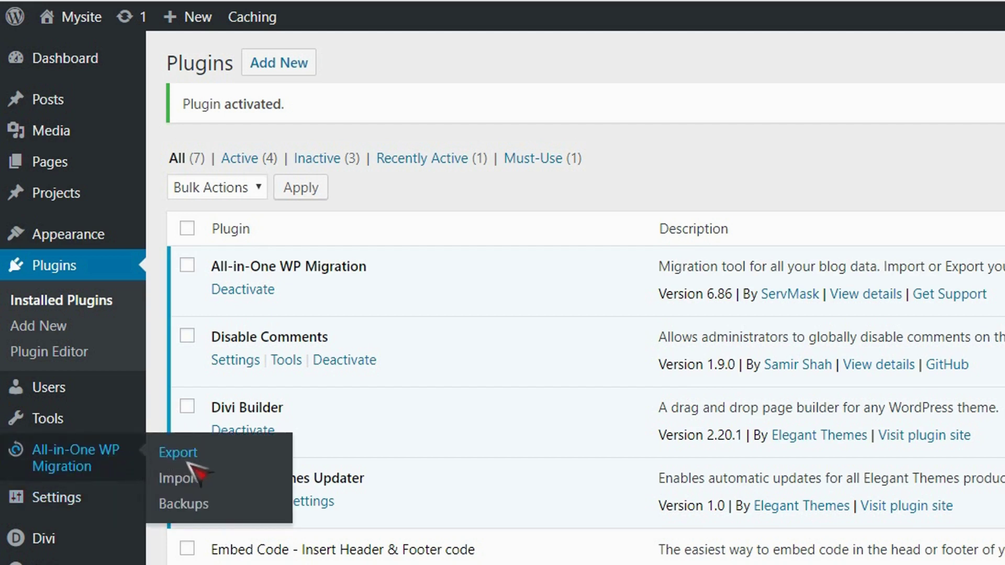
{"action": "left_click", "coordinate": [187, 505]}
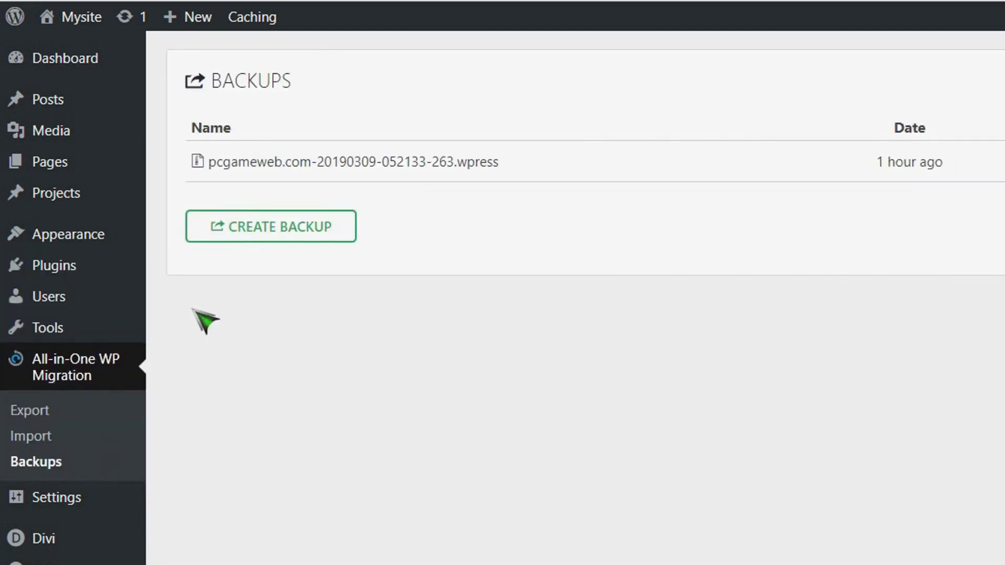
{"action": "left_click", "coordinate": [234, 224]}
{"action": "left_click", "coordinate": [261, 236]}
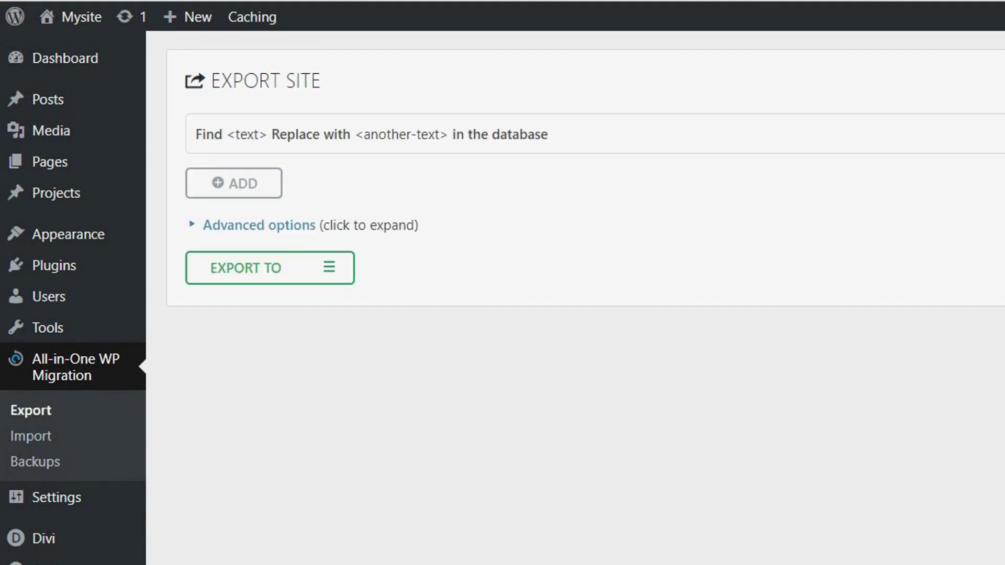
{"action": "left_click", "coordinate": [321, 264]}
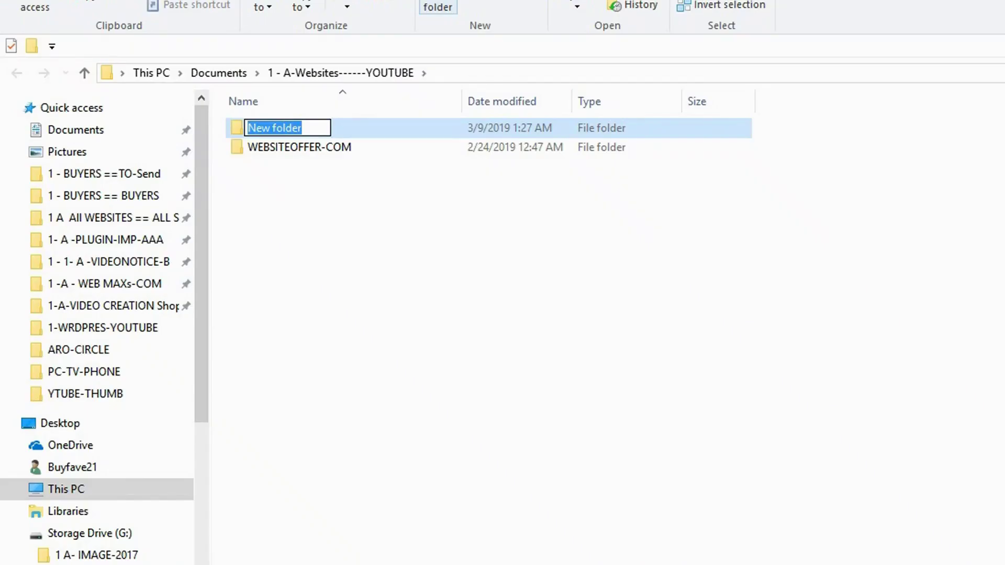
- In File Explorer, name the new folder in 1 - A-Websites------YOUTUBE PCGAME WEB-COM and select it
{"action": "type", "text": "PCGAME W"}
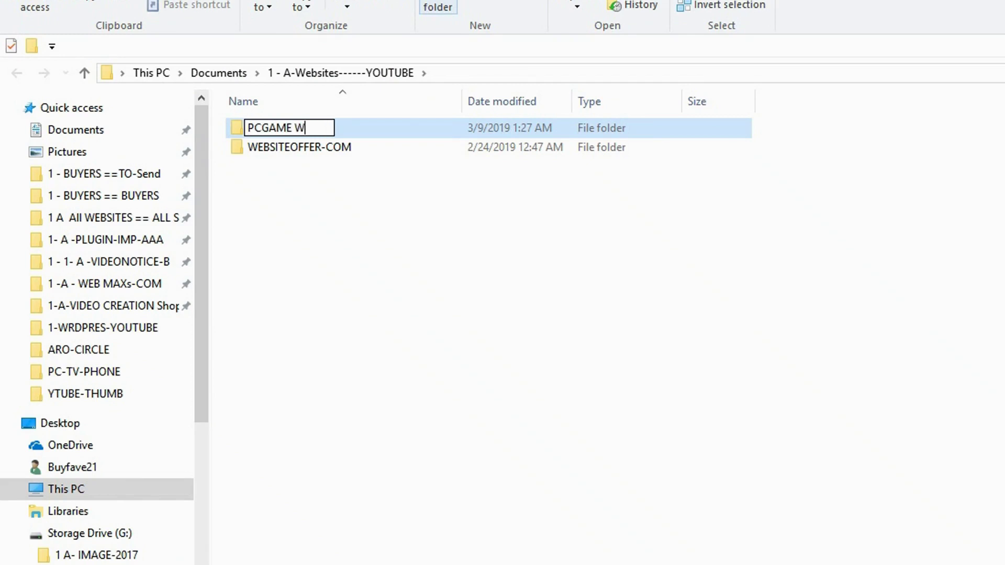
{"action": "type", "text": "EB-COM"}
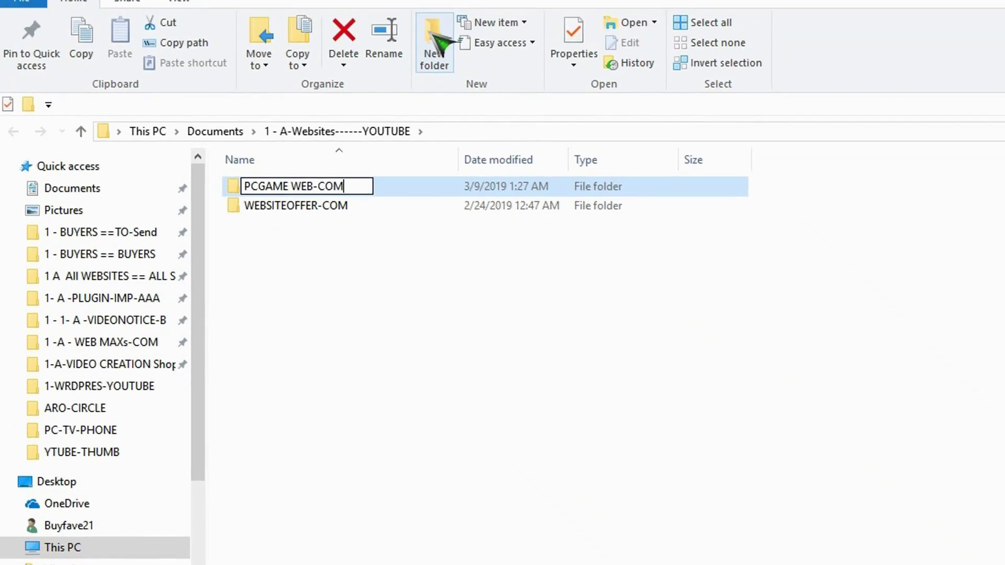
{"action": "left_click", "coordinate": [380, 339]}
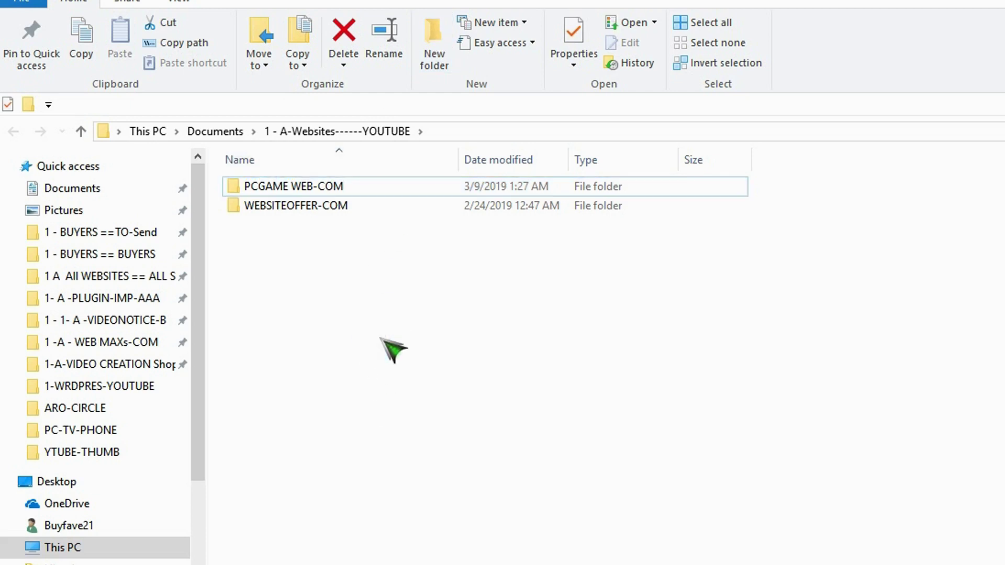
{"action": "left_click", "coordinate": [335, 186]}
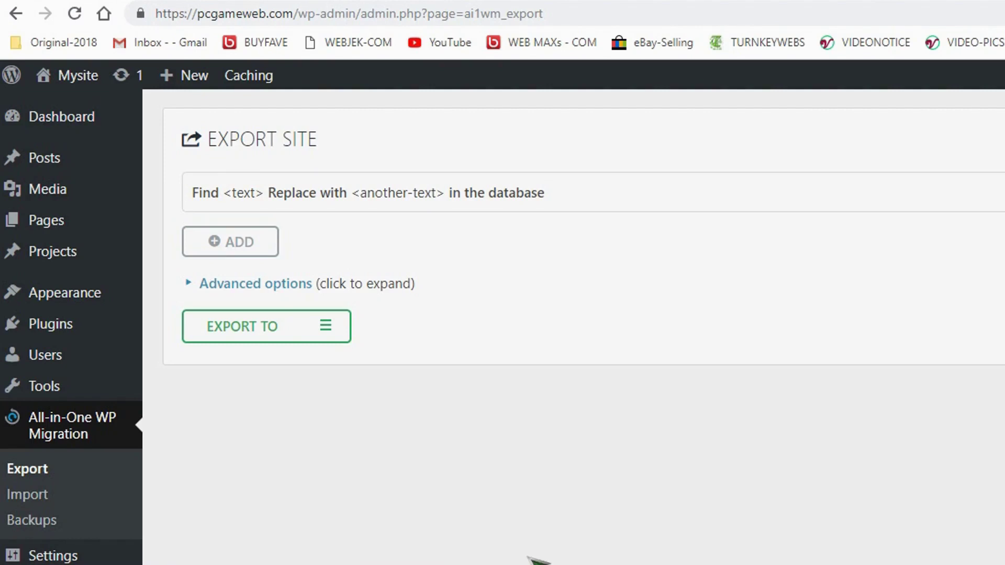
- Back in the browser, export the pcgameweb.com site to a file and download it into the PCGAME WEB-COM folder
{"action": "left_click", "coordinate": [327, 330]}
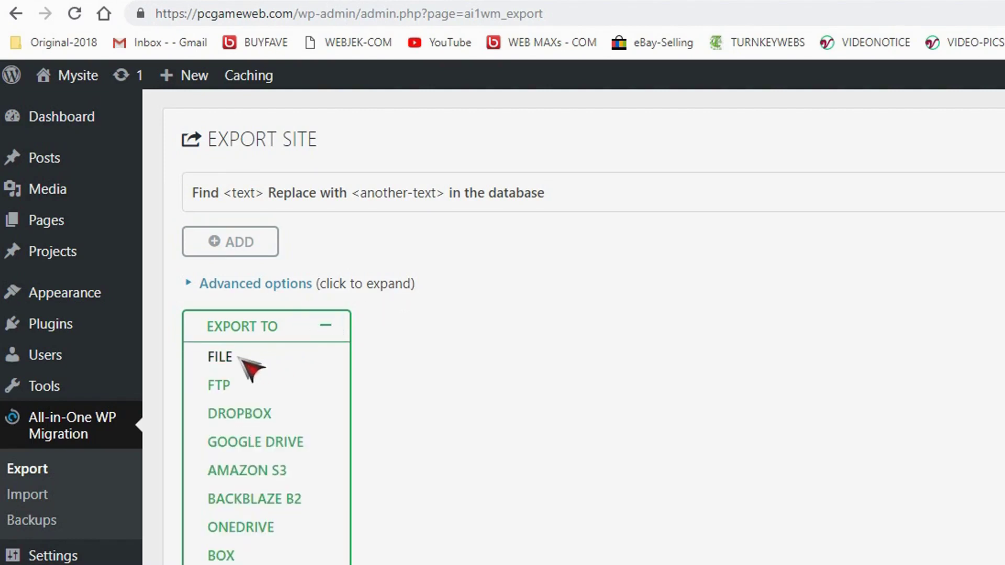
{"action": "left_click", "coordinate": [220, 358]}
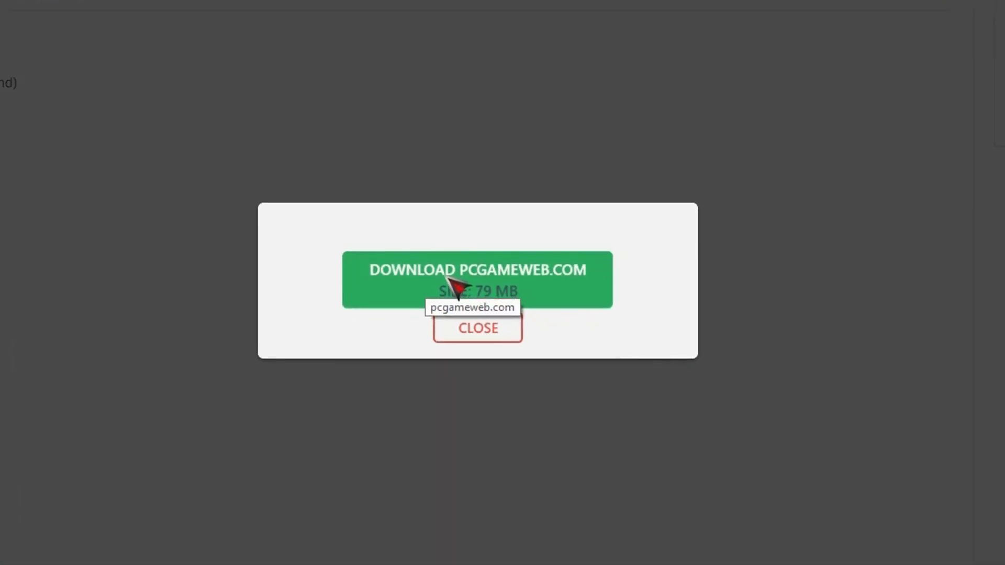
{"action": "left_click", "coordinate": [446, 277]}
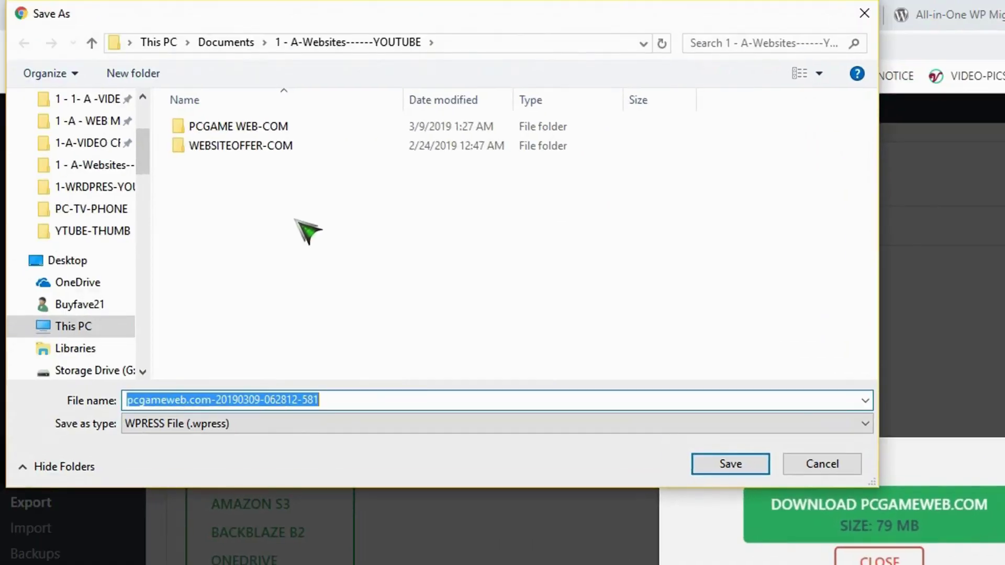
{"action": "double_click", "coordinate": [269, 130]}
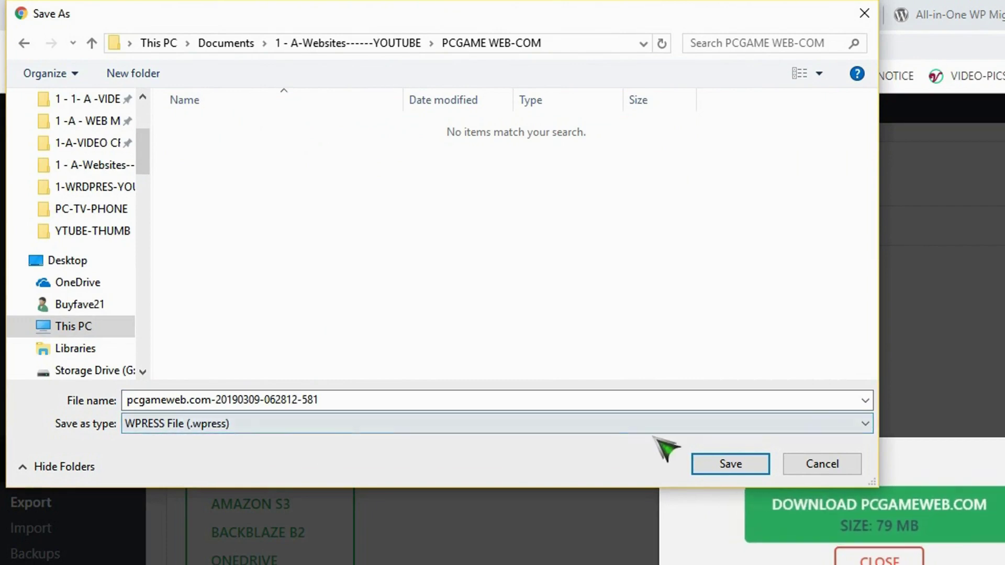
{"action": "left_click", "coordinate": [722, 465]}
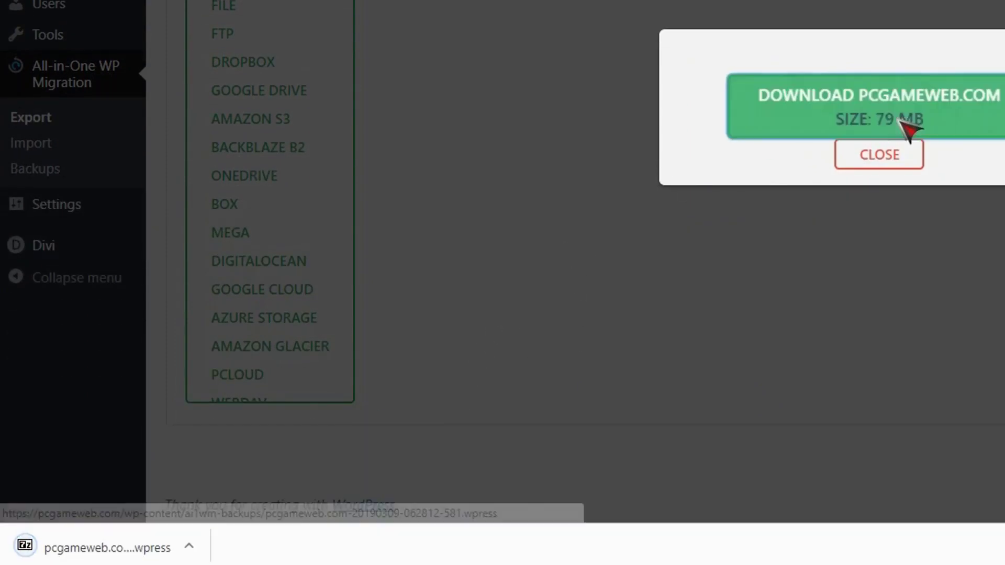
{"action": "left_click", "coordinate": [887, 157]}
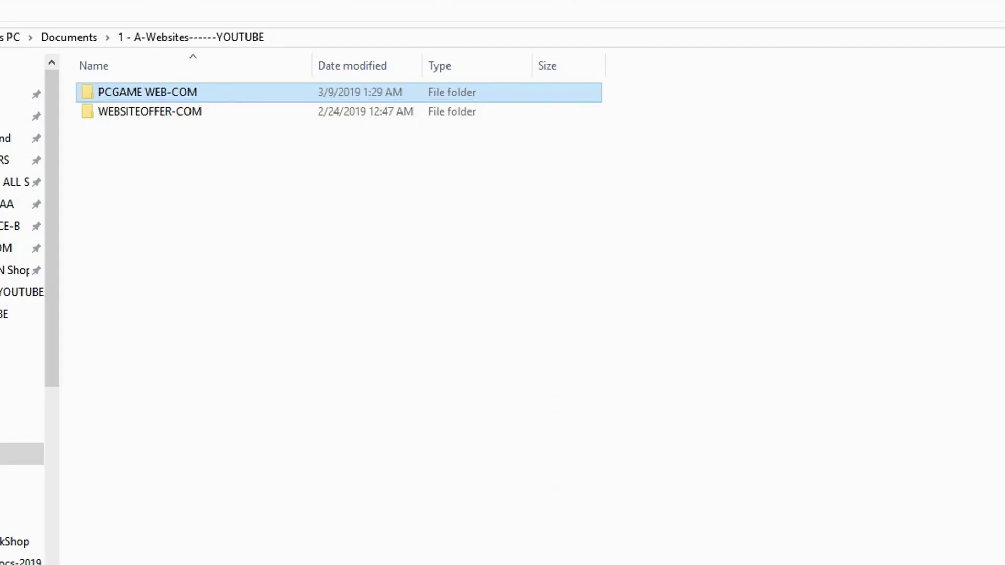
- Open the PCGAME WEB-COM folder in File Explorer and check the downloaded .wpress backup file
{"action": "left_click", "coordinate": [178, 90]}
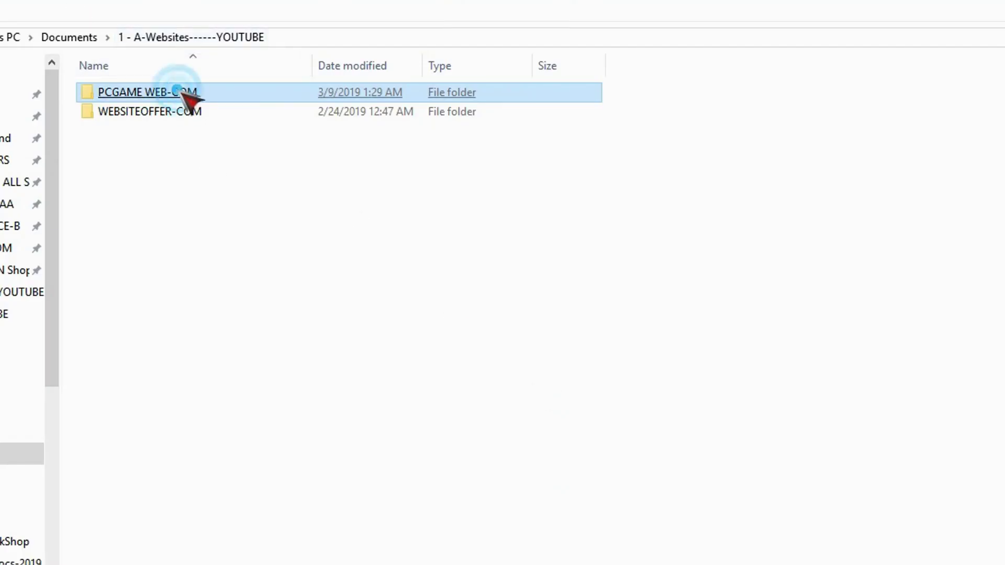
{"action": "double_click", "coordinate": [178, 92]}
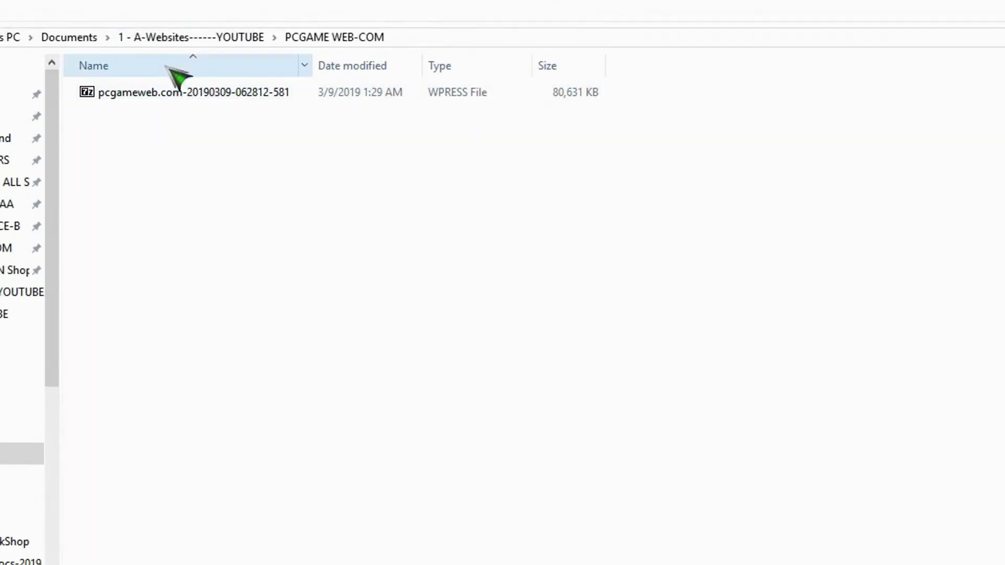
{"action": "left_click", "coordinate": [172, 100]}
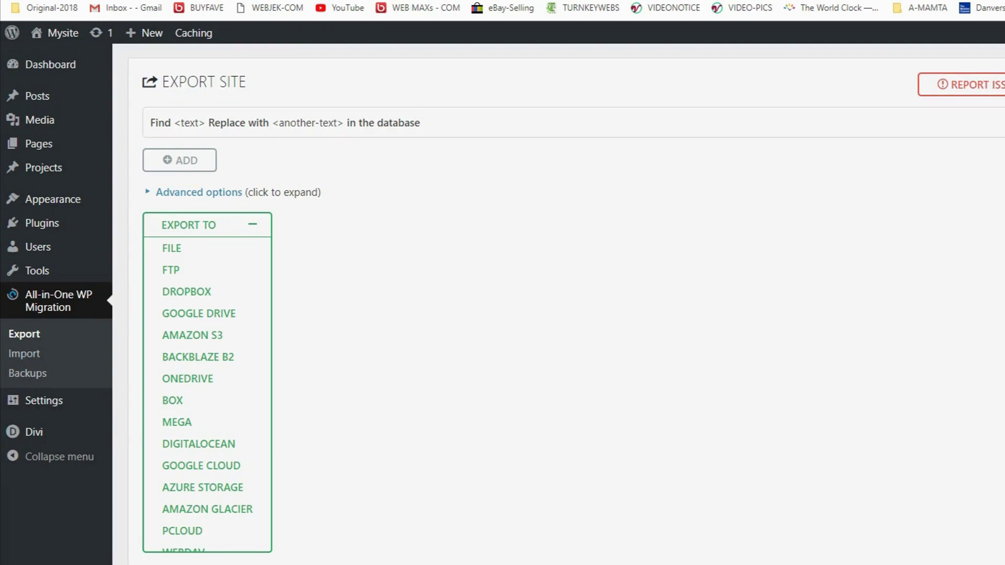
- Switch to the browser and look over the front page of the destination site web4deal.com
{"action": "left_click", "coordinate": [416, 11]}
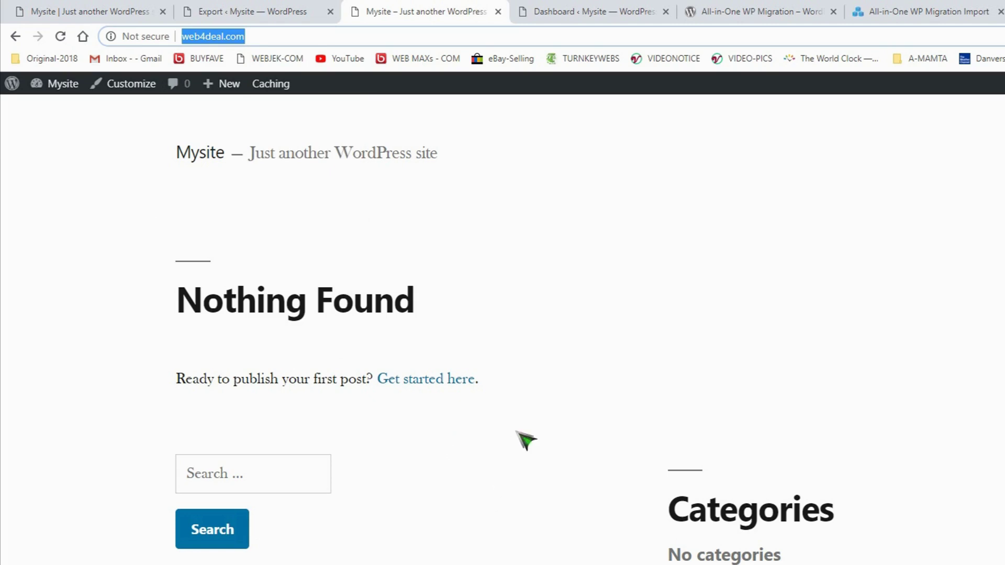
{"action": "scroll", "coordinate": [516, 426], "scroll_direction": "down", "scroll_amount": 2}
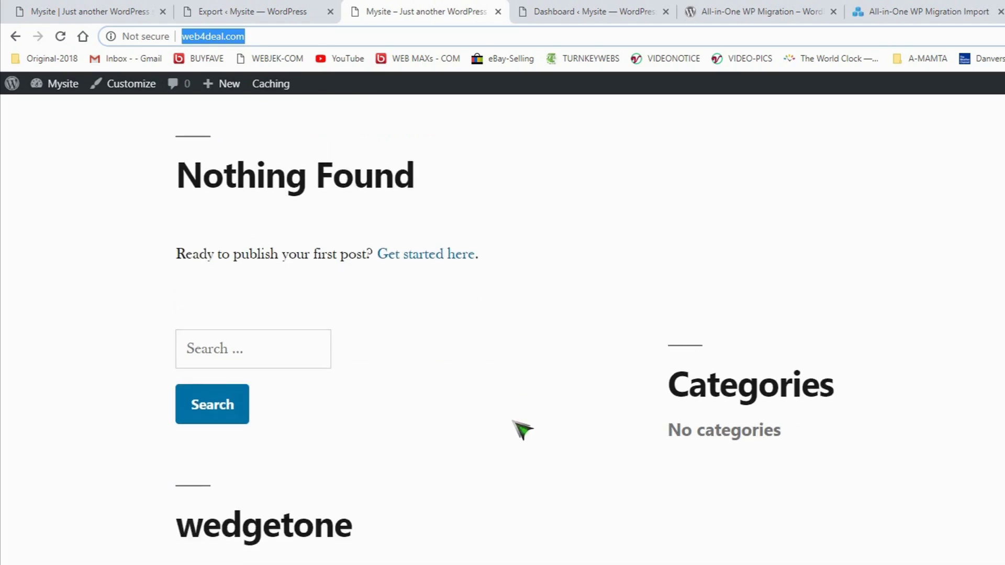
{"action": "scroll", "coordinate": [522, 429], "scroll_direction": "up", "scroll_amount": 2}
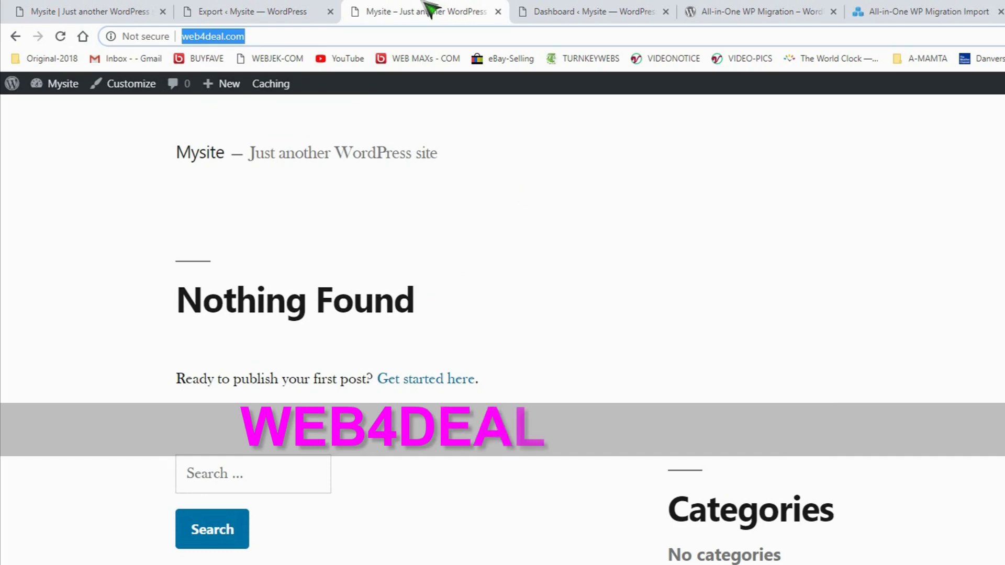
- From the web4deal.com dashboard, search new plugins for "All in one WP Migration", then install and activate All-in-One WP Migration
{"action": "left_click", "coordinate": [555, 21]}
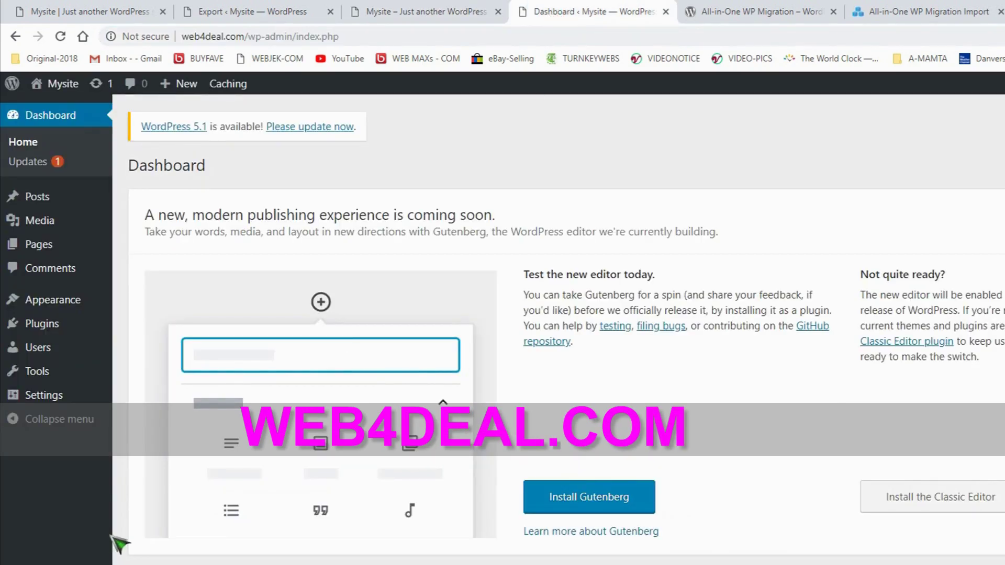
{"action": "mouse_move", "coordinate": [38, 330]}
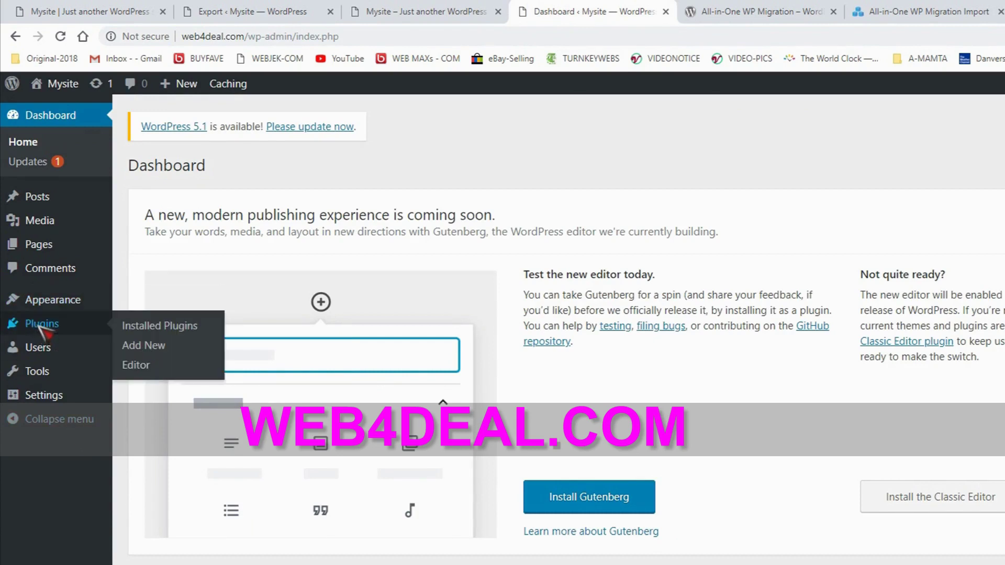
{"action": "left_click", "coordinate": [143, 346]}
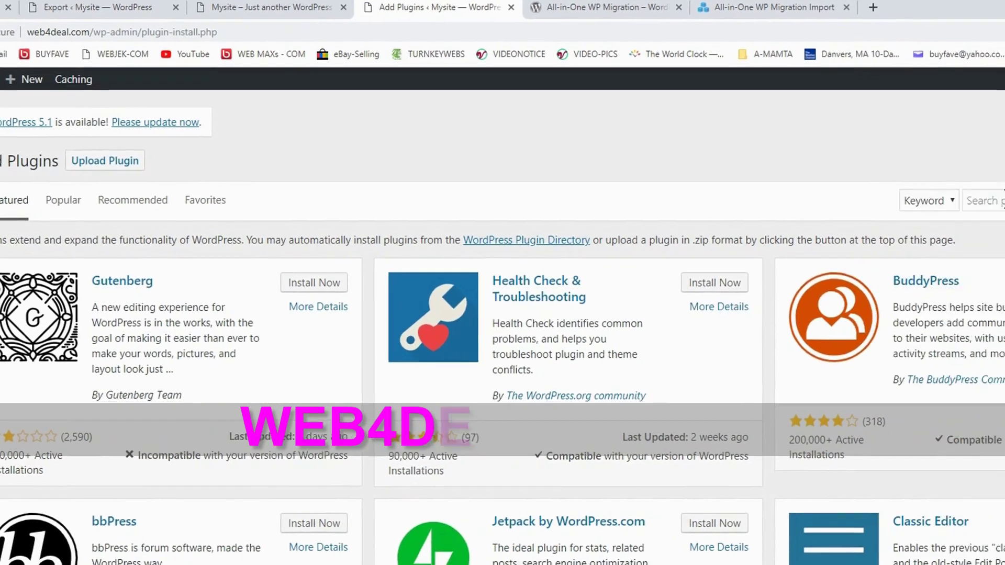
{"action": "left_click", "coordinate": [831, 196]}
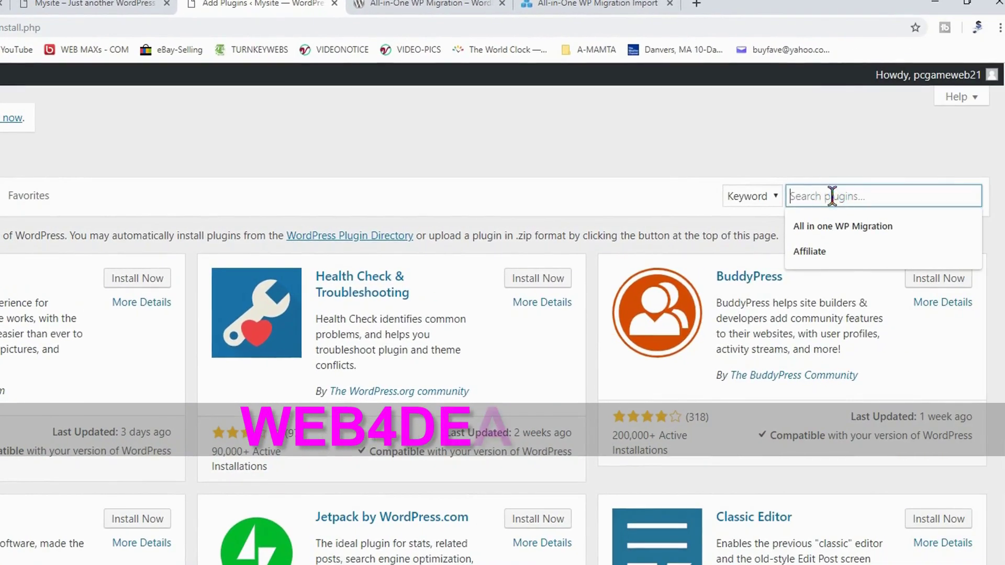
{"action": "left_click", "coordinate": [840, 226]}
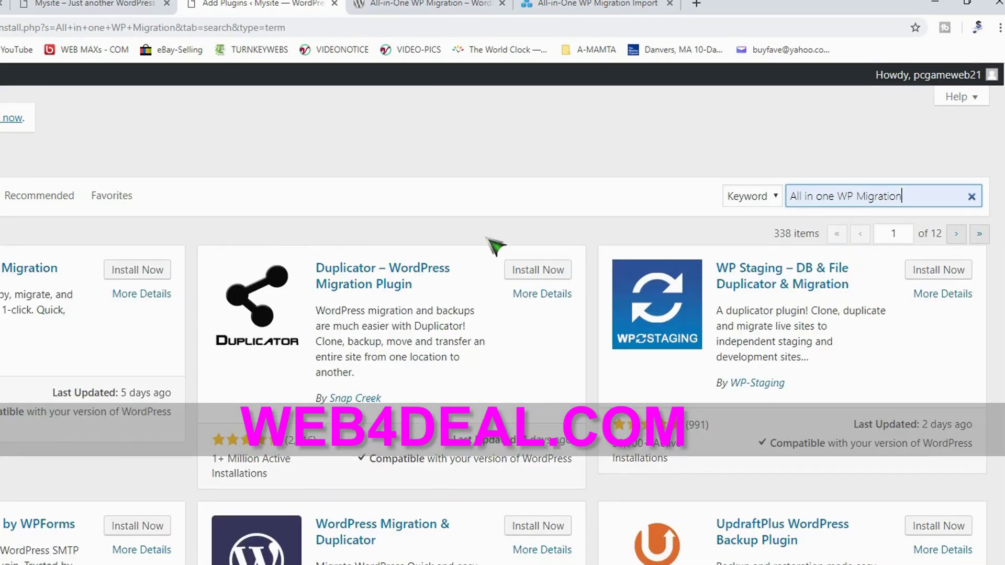
{"action": "left_click", "coordinate": [132, 272]}
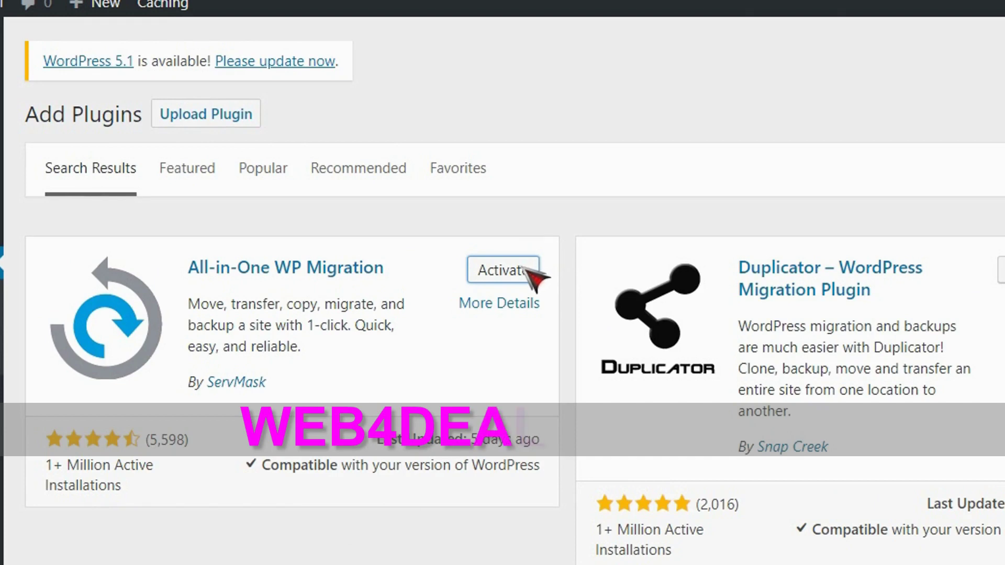
{"action": "left_click", "coordinate": [522, 269]}
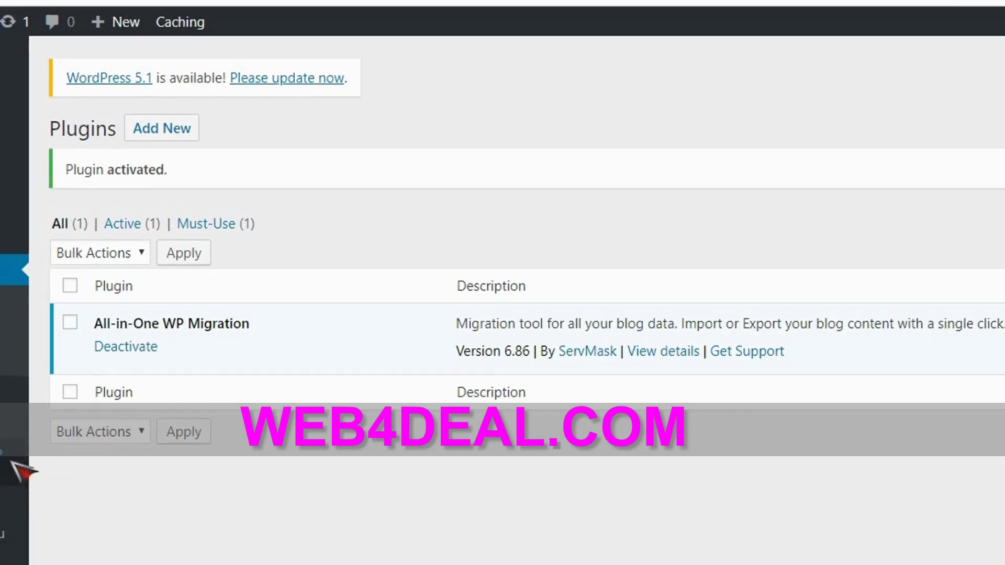
- Open All-in-One WP Migration's import page on web4deal.com and highlight the maximum upload file size line
{"action": "mouse_move", "coordinate": [10, 462]}
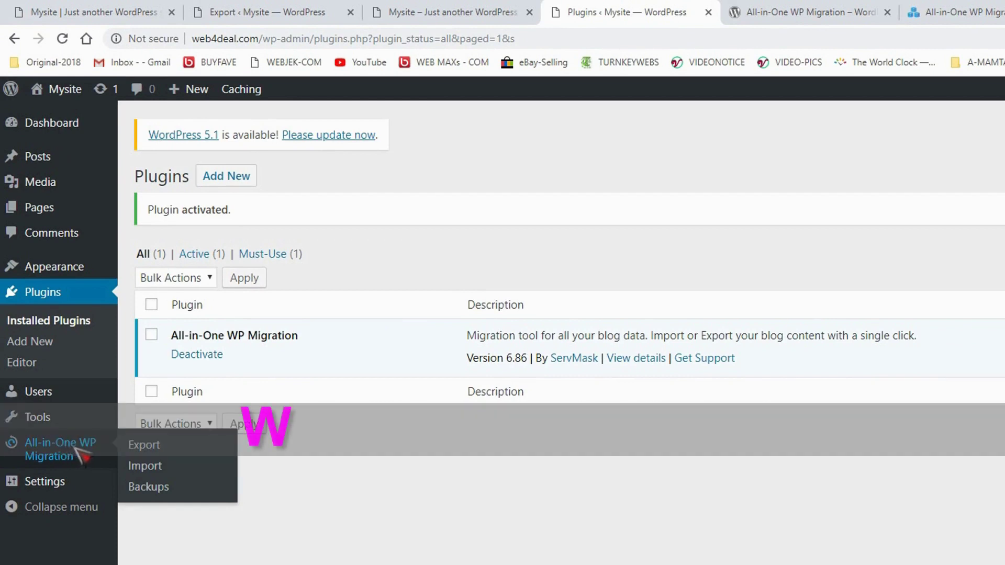
{"action": "left_click", "coordinate": [145, 466]}
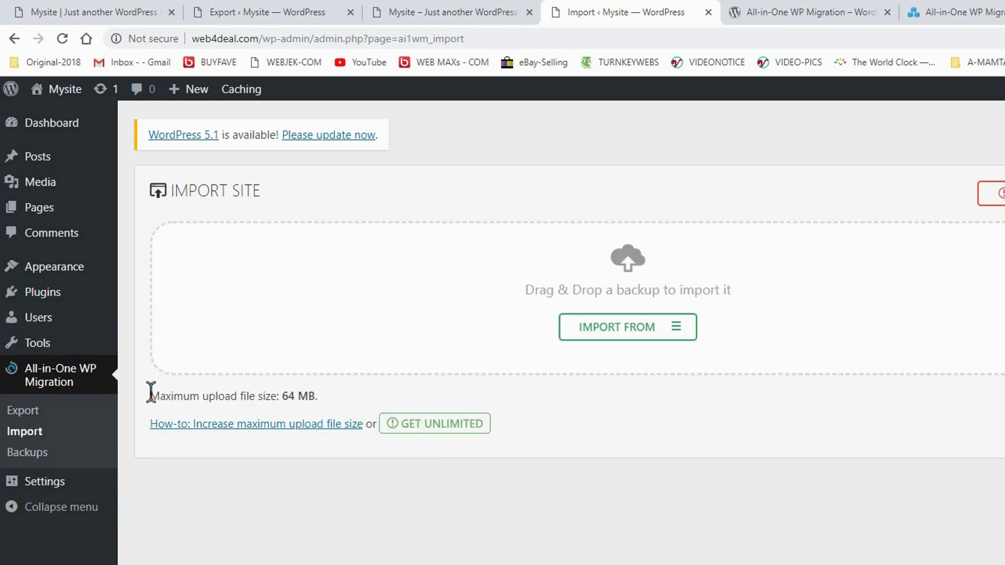
{"action": "left_click_drag", "start_coordinate": [151, 393], "coordinate": [321, 398]}
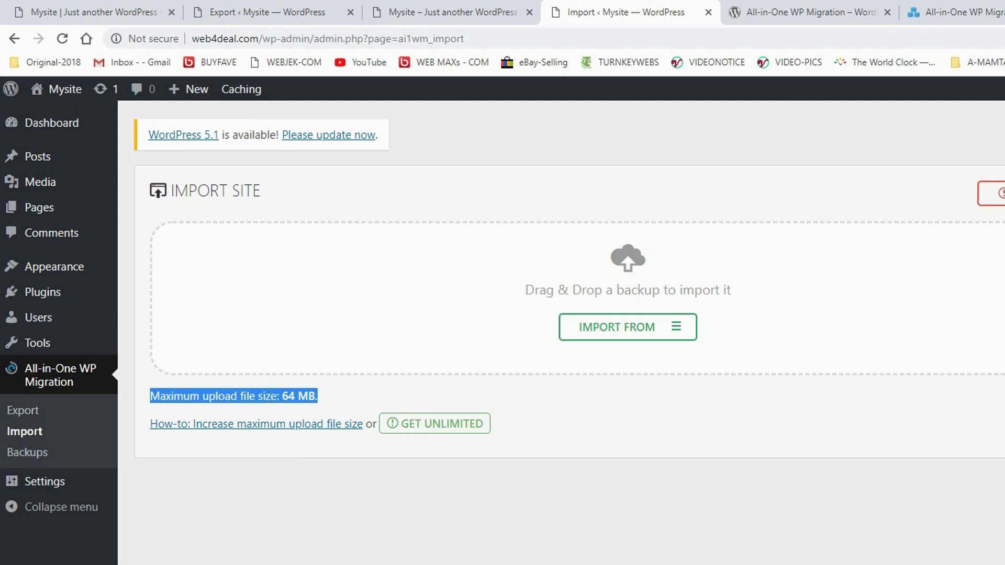
- Switch to File Explorer, check the size of the .wpress backup in the PCGAME WEB-COM folder, and return to the browser
{"action": "key", "text": "alt+Tab"}
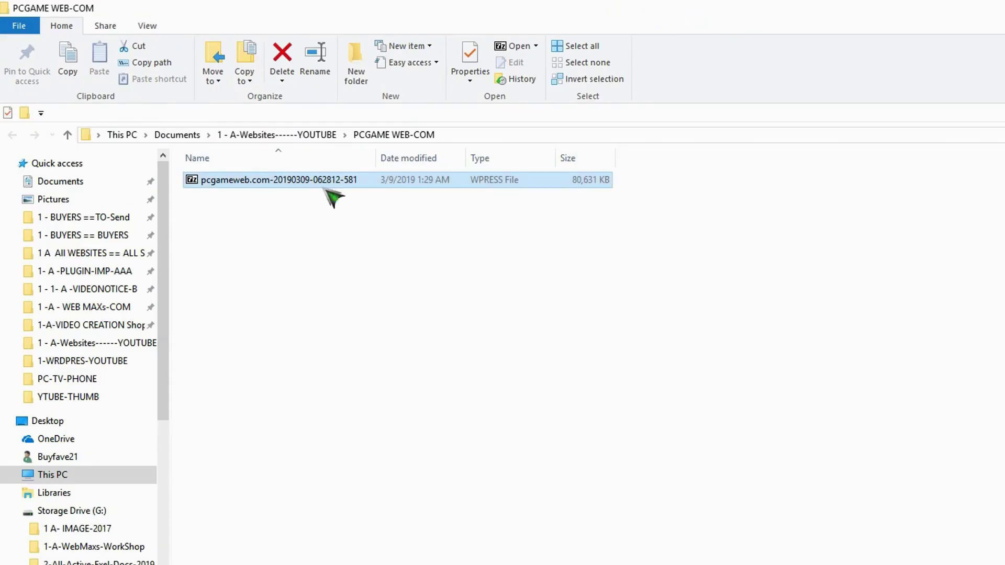
{"action": "left_click", "coordinate": [273, 188]}
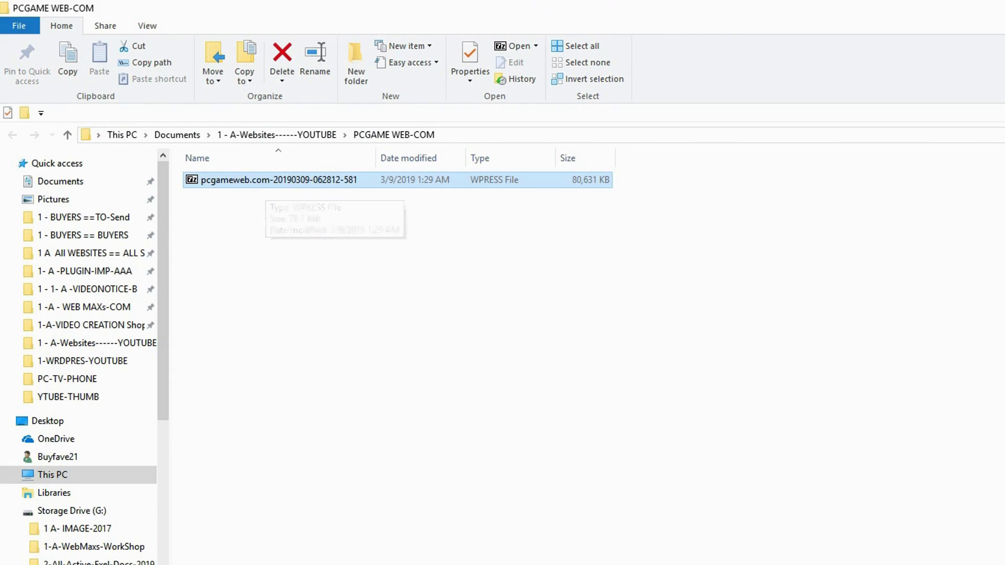
{"action": "left_click", "coordinate": [419, 564]}
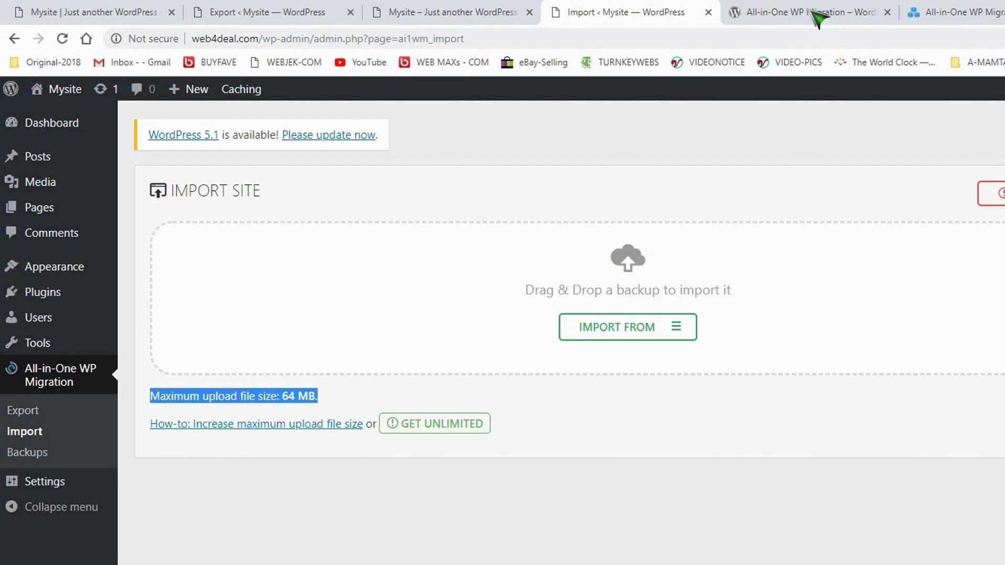
- Compare the Basic and Premium plans on the All-in-One WP Migration Import page and download the Basic extension zip into PCGAME WEB-COM
{"action": "left_click", "coordinate": [963, 15]}
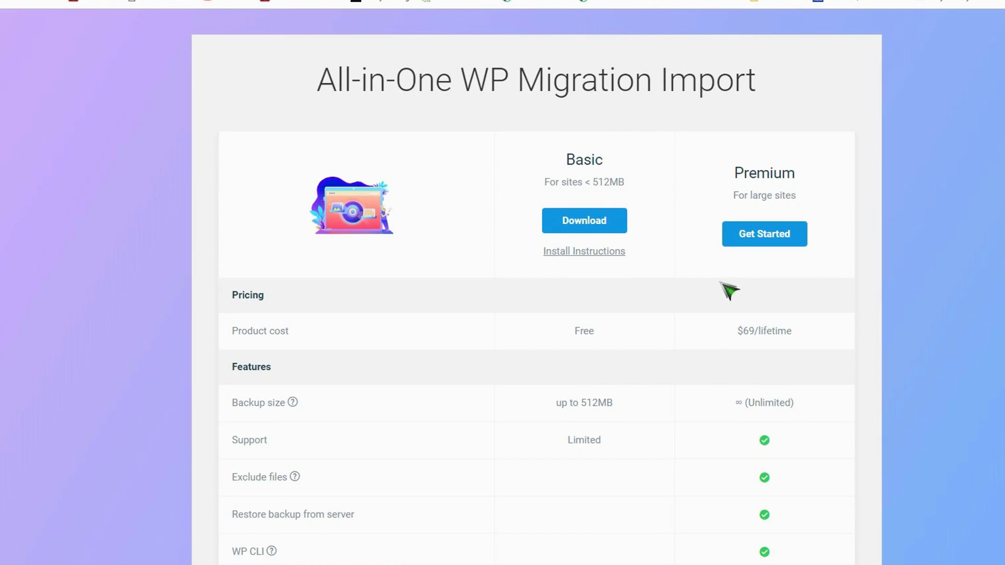
{"action": "left_click_drag", "start_coordinate": [738, 331], "coordinate": [776, 328]}
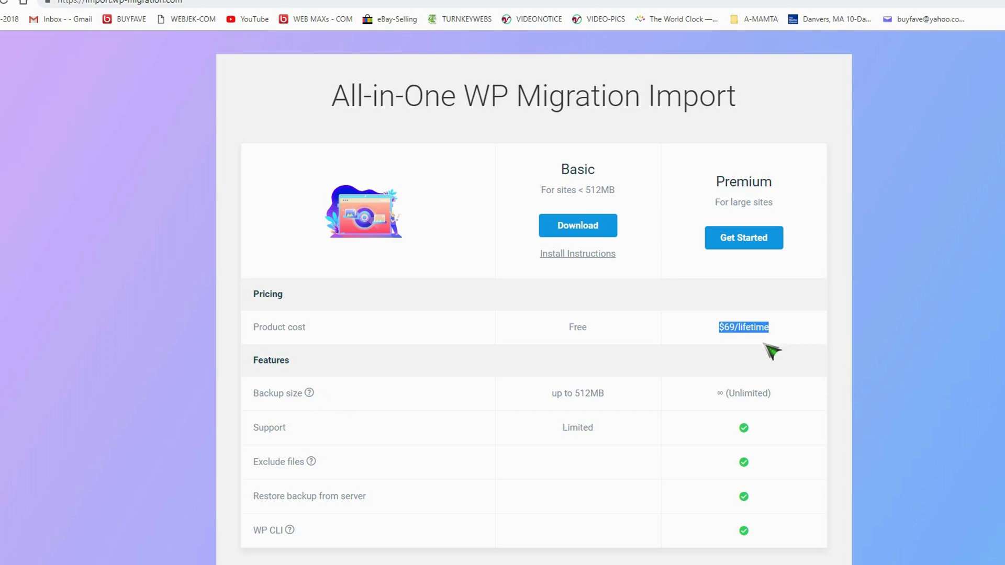
{"action": "mouse_move", "coordinate": [316, 393]}
{"action": "mouse_move", "coordinate": [316, 464]}
{"action": "mouse_move", "coordinate": [293, 531]}
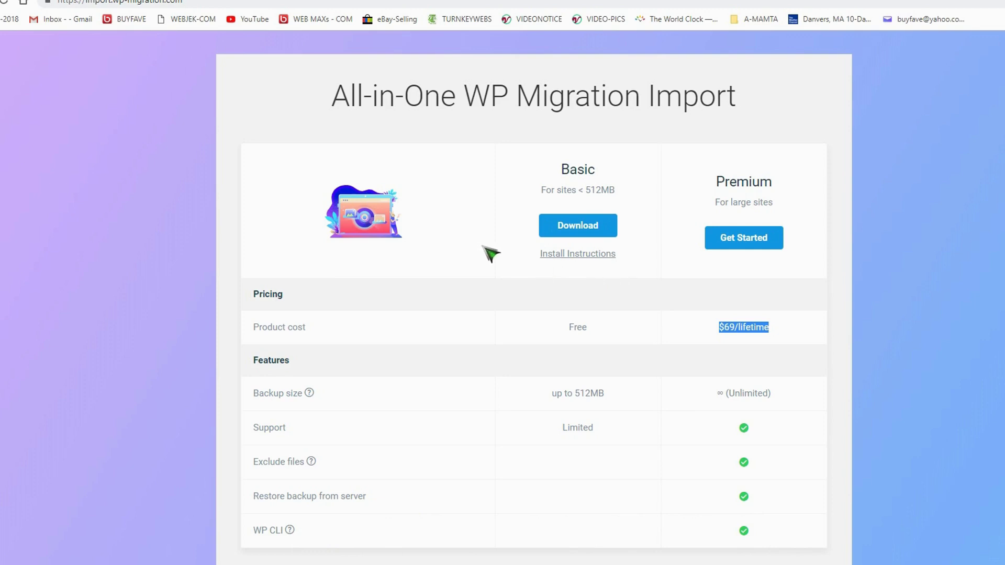
{"action": "left_click", "coordinate": [576, 229]}
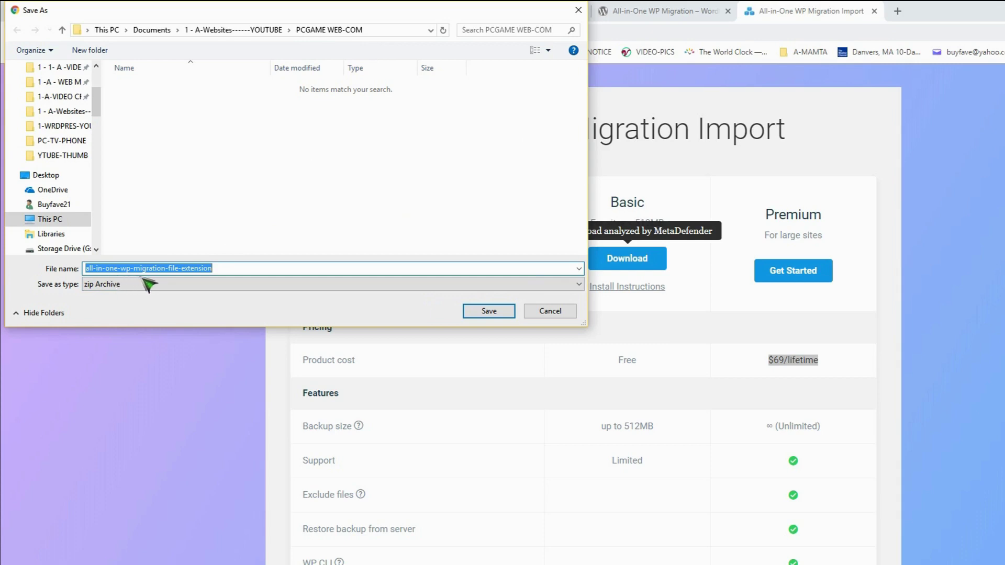
{"action": "left_click", "coordinate": [472, 314]}
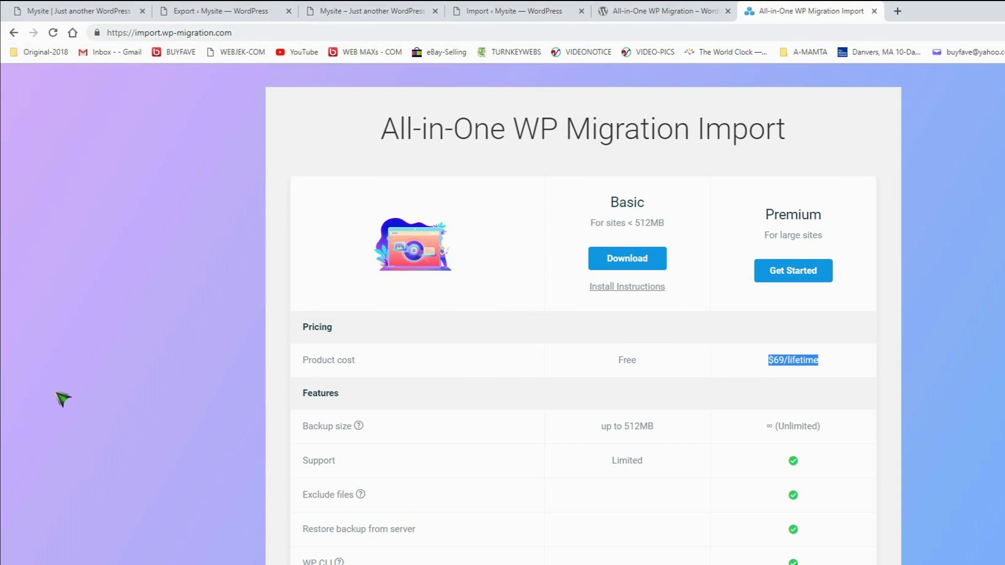
- On web4deal.com, start a plugin upload and choose all-in-one-wp-migration-file-extension.zip from the PCGAME WEB-COM folder
{"action": "left_click", "coordinate": [505, 13]}
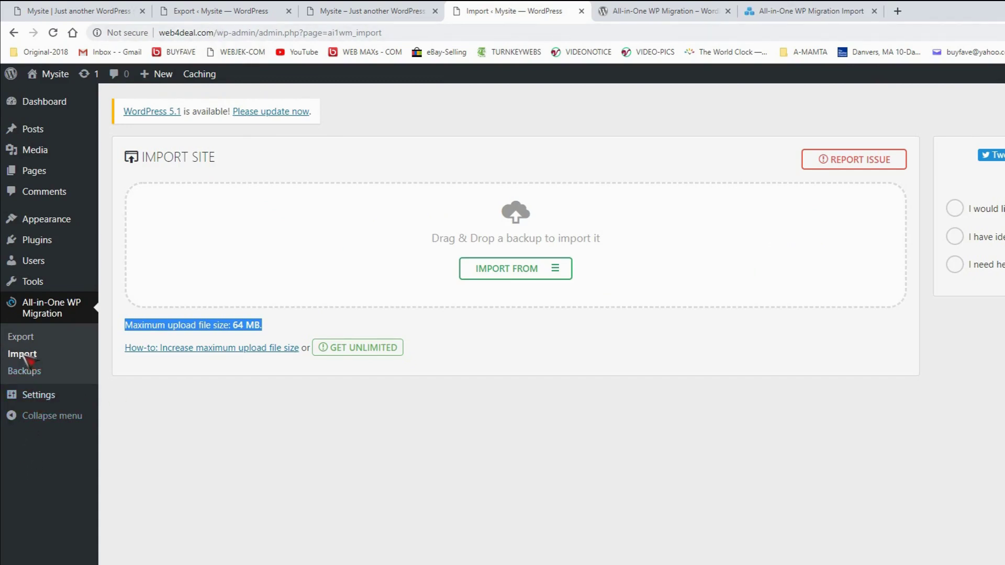
{"action": "mouse_move", "coordinate": [48, 242]}
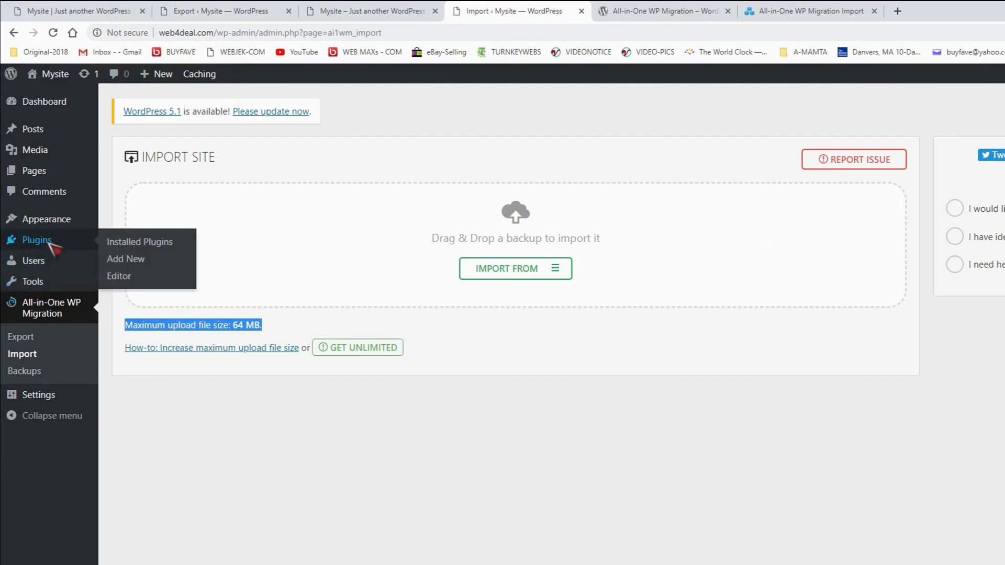
{"action": "left_click", "coordinate": [135, 259]}
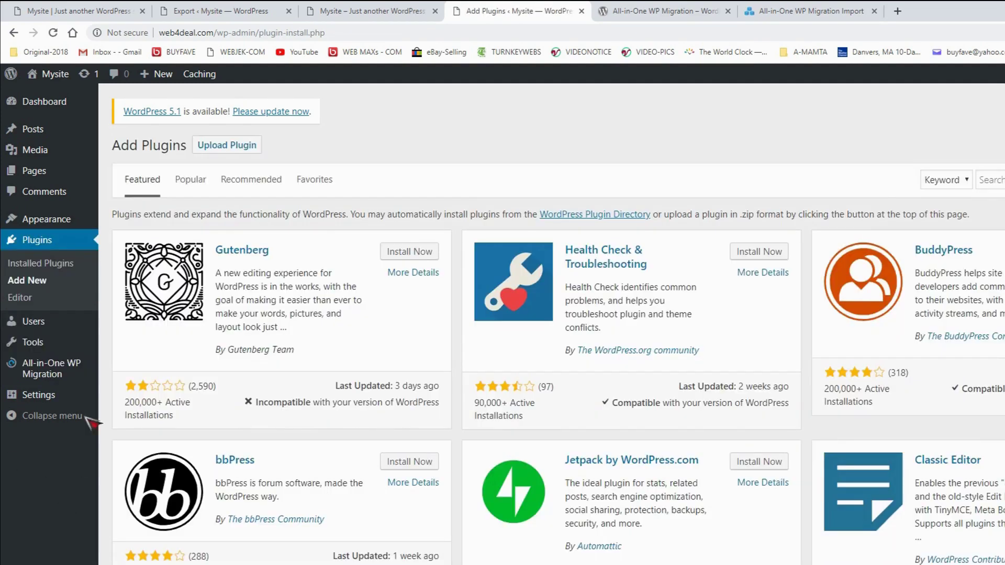
{"action": "left_click", "coordinate": [222, 147]}
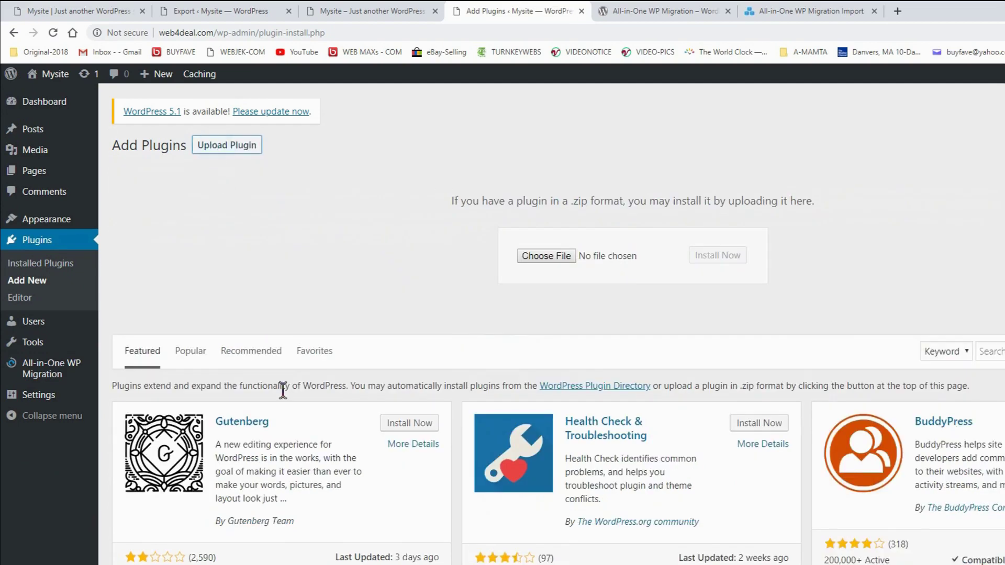
{"action": "left_click", "coordinate": [544, 256]}
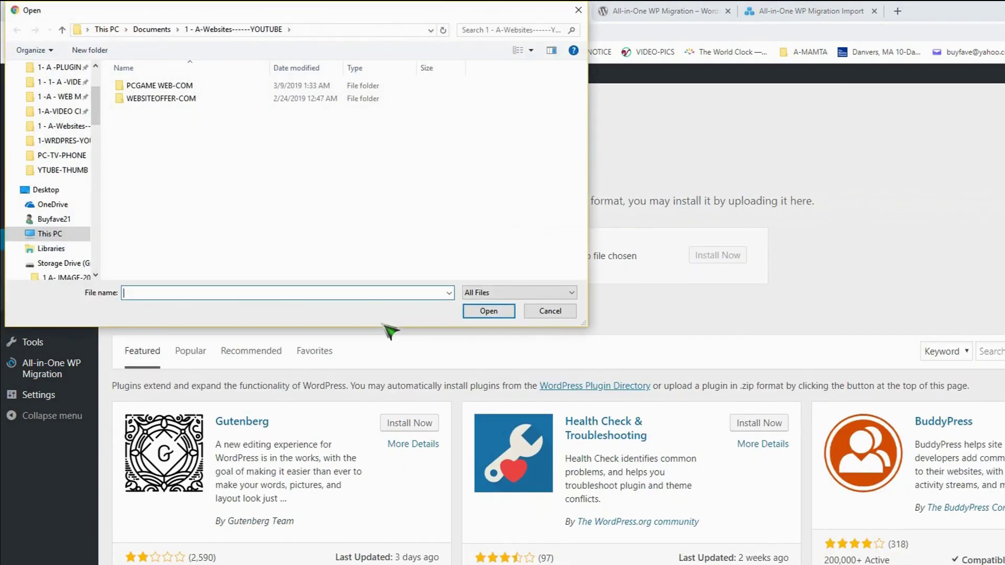
{"action": "double_click", "coordinate": [186, 86]}
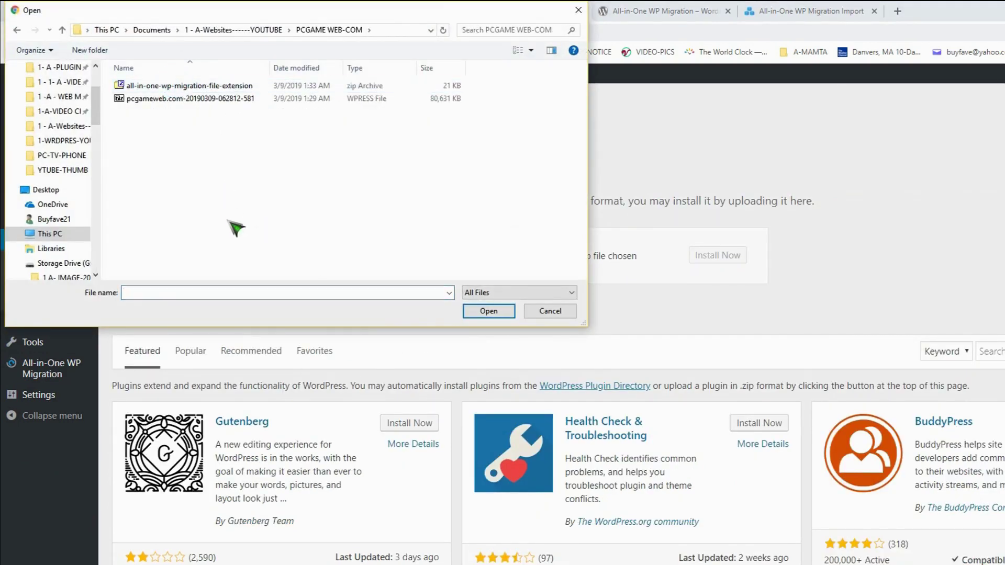
{"action": "left_click", "coordinate": [190, 88]}
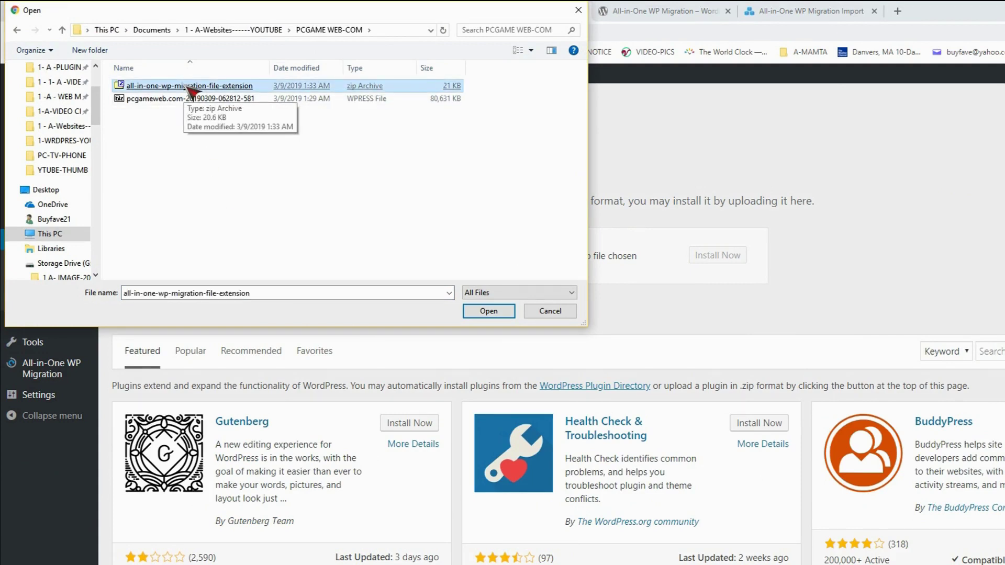
{"action": "double_click", "coordinate": [189, 87]}
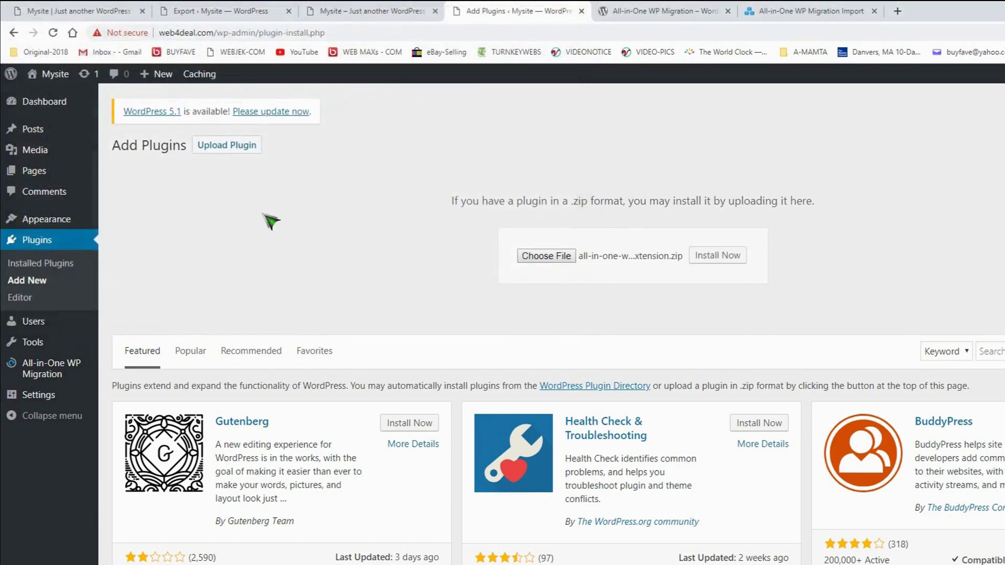
- Install and activate the uploaded extension, and highlight All-in-One WP Migration File Extension in the plugin list
{"action": "left_click", "coordinate": [716, 260]}
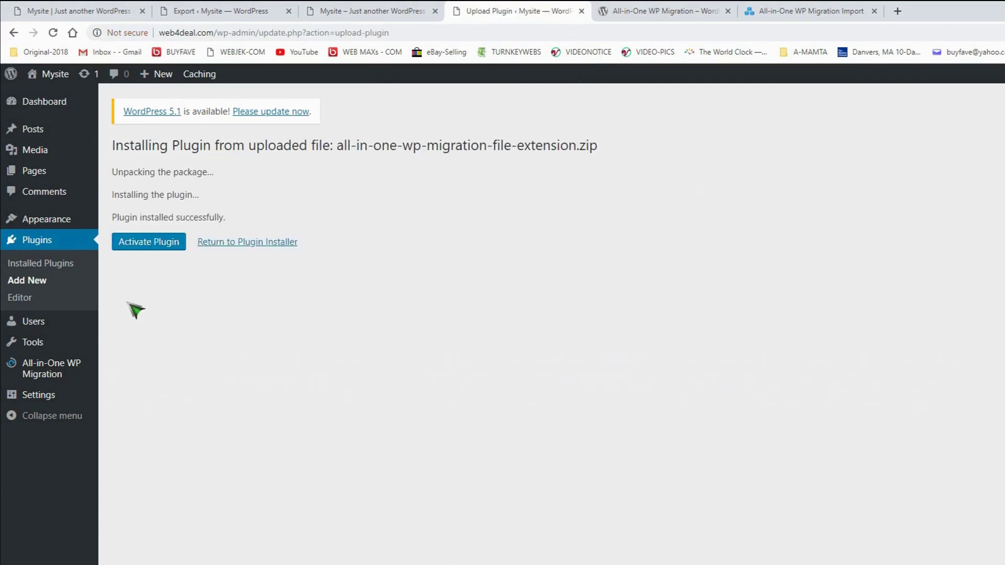
{"action": "left_click", "coordinate": [135, 245]}
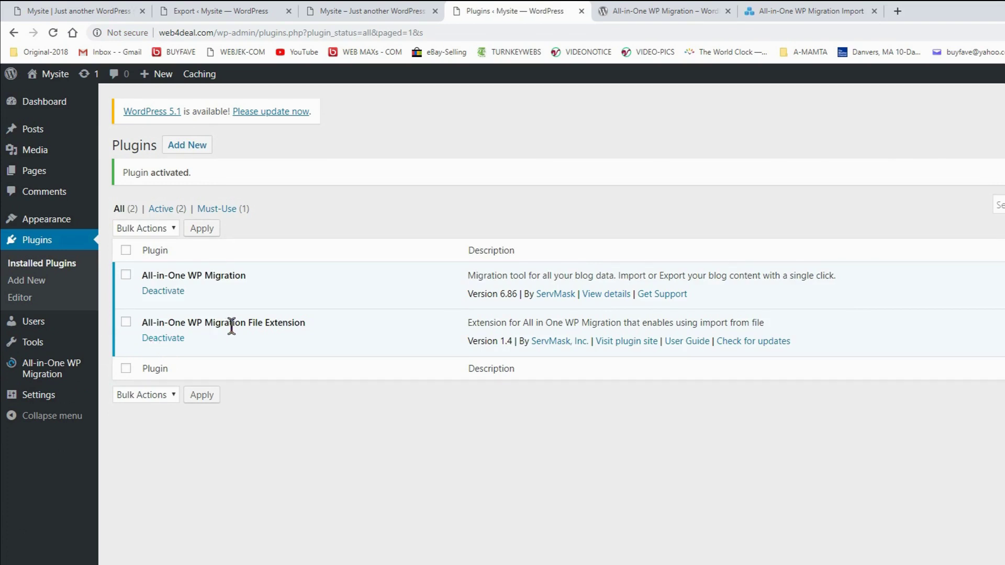
{"action": "left_click_drag", "start_coordinate": [145, 321], "coordinate": [312, 330]}
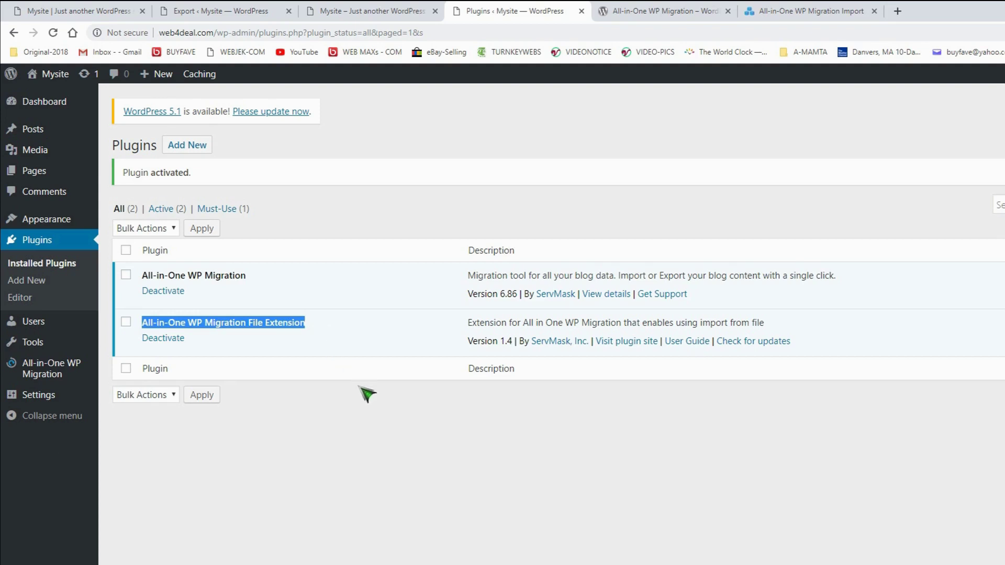
{"action": "mouse_move", "coordinate": [52, 368]}
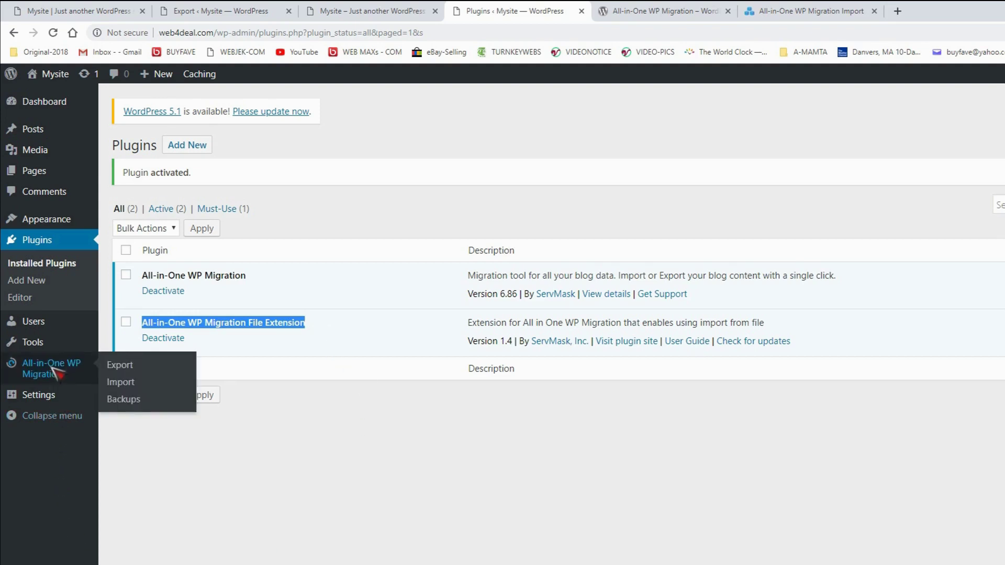
{"action": "left_click", "coordinate": [120, 383]}
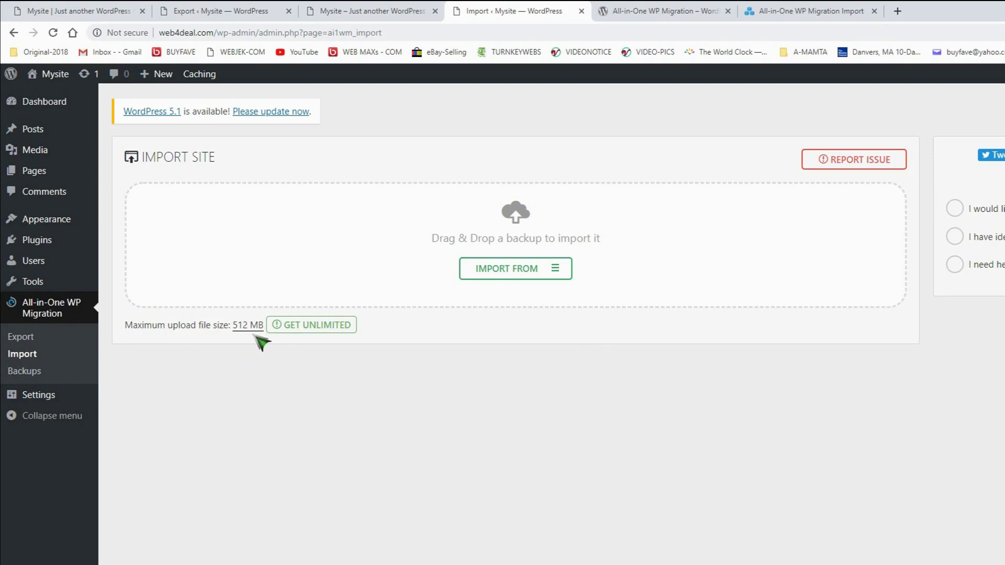
{"action": "left_click", "coordinate": [538, 270]}
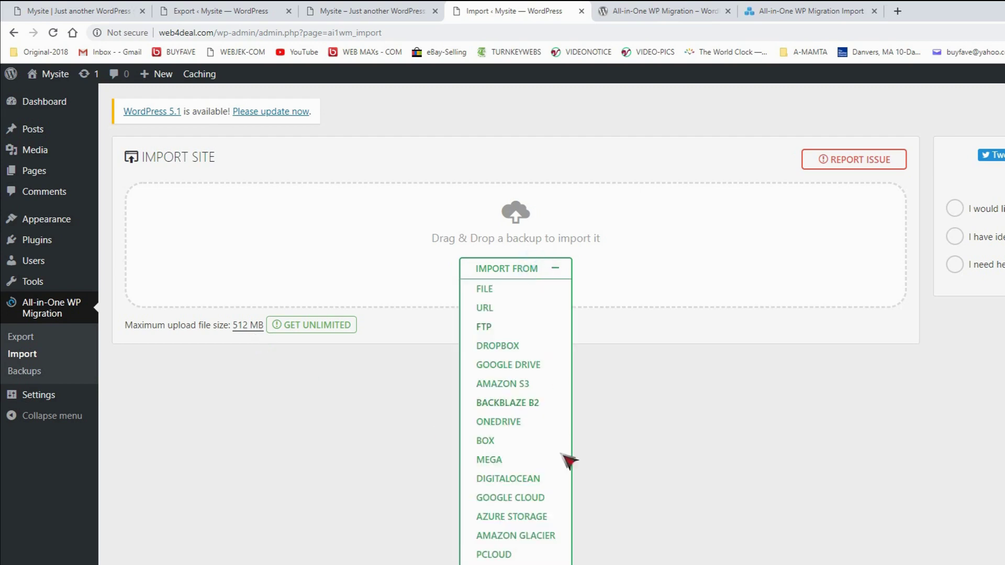
{"action": "left_click", "coordinate": [493, 291]}
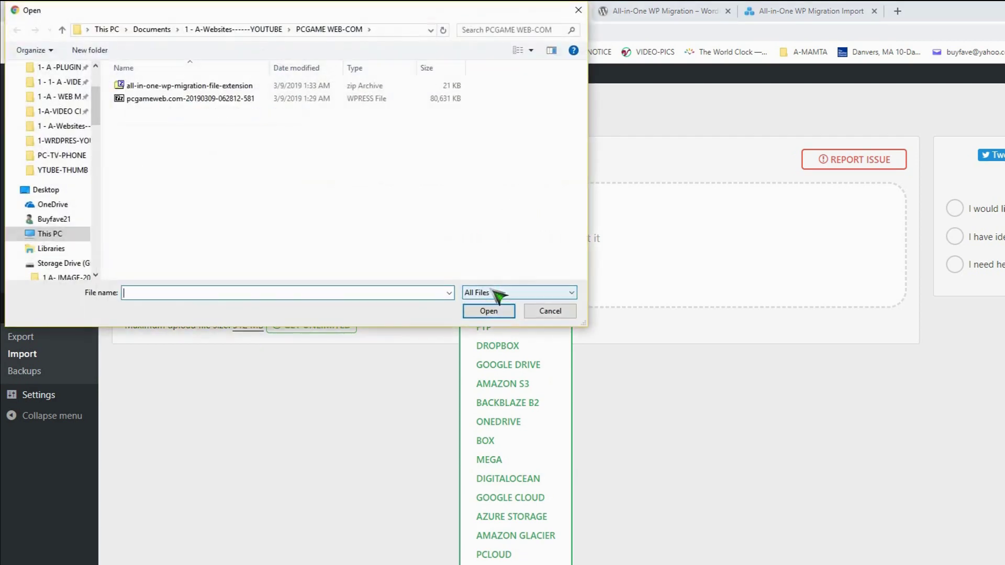
{"action": "double_click", "coordinate": [151, 102]}
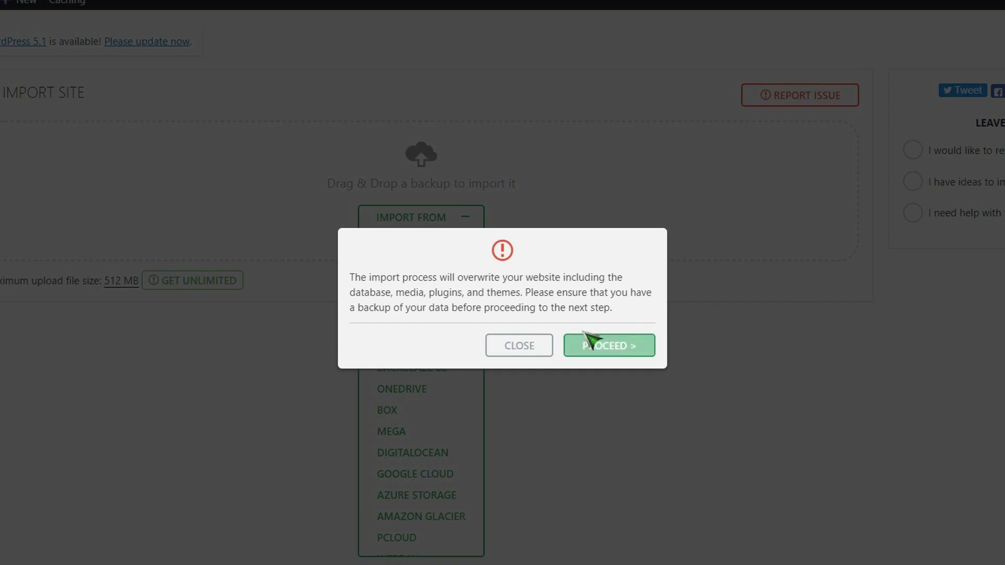
{"action": "left_click", "coordinate": [594, 344]}
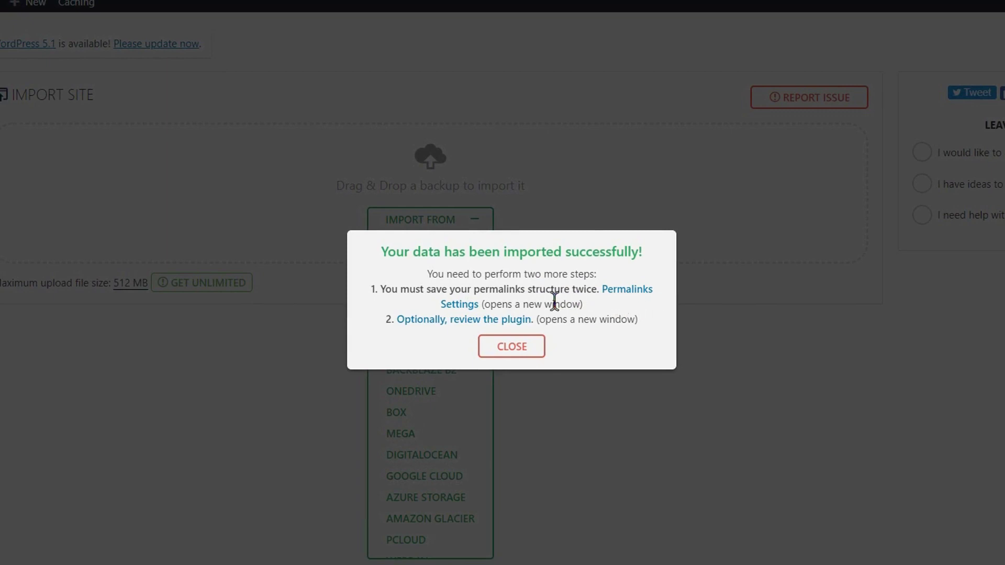
- Follow the Permalinks Settings link from the import result, update the WordPress database, and continue to the login page
{"action": "double_click", "coordinate": [576, 289]}
{"action": "left_click", "coordinate": [622, 291]}
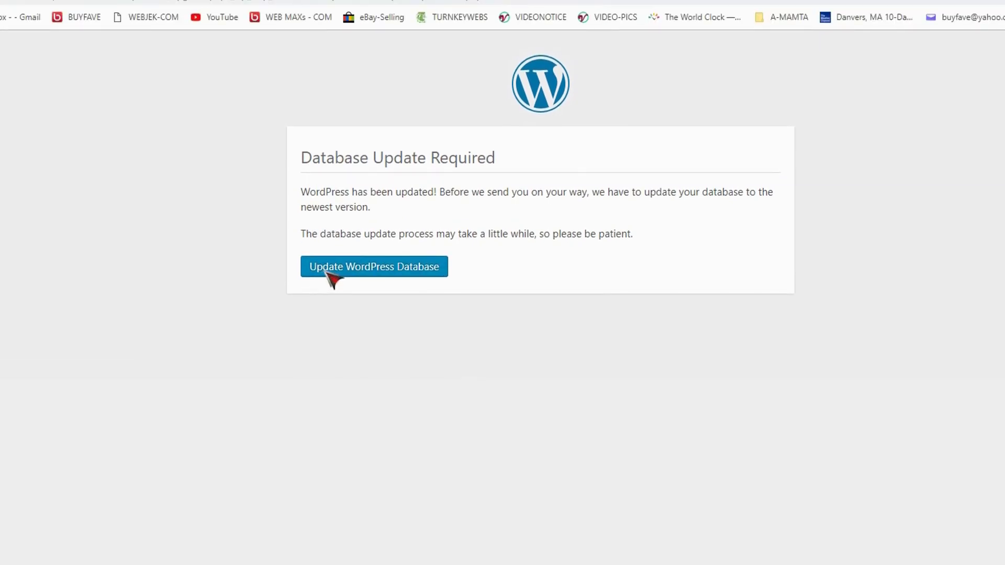
{"action": "left_click", "coordinate": [328, 265]}
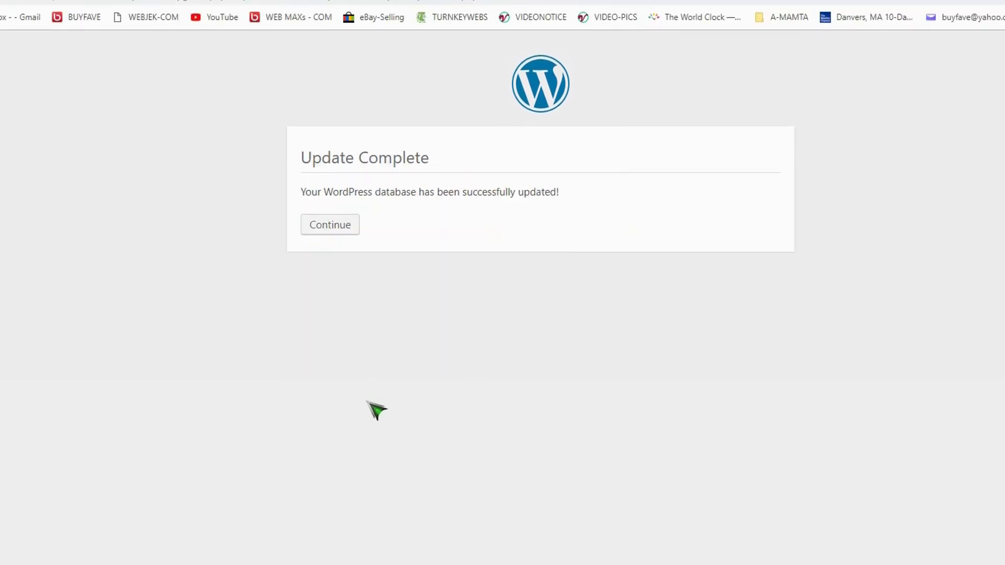
{"action": "left_click", "coordinate": [323, 226]}
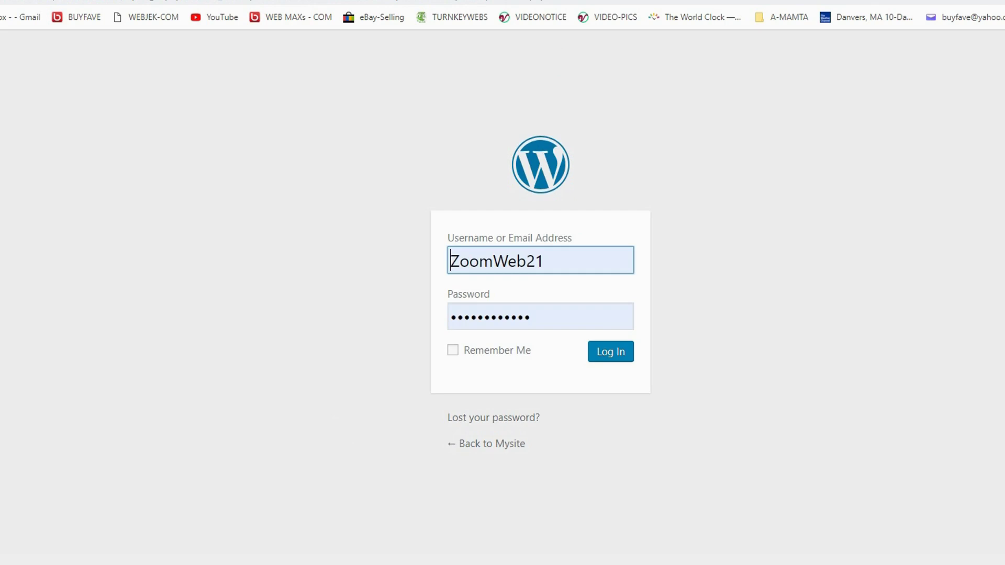
- Copy the original site's username from Notepad and paste it over the prefilled username on the WordPress login form
{"action": "key", "text": "alt+Tab"}
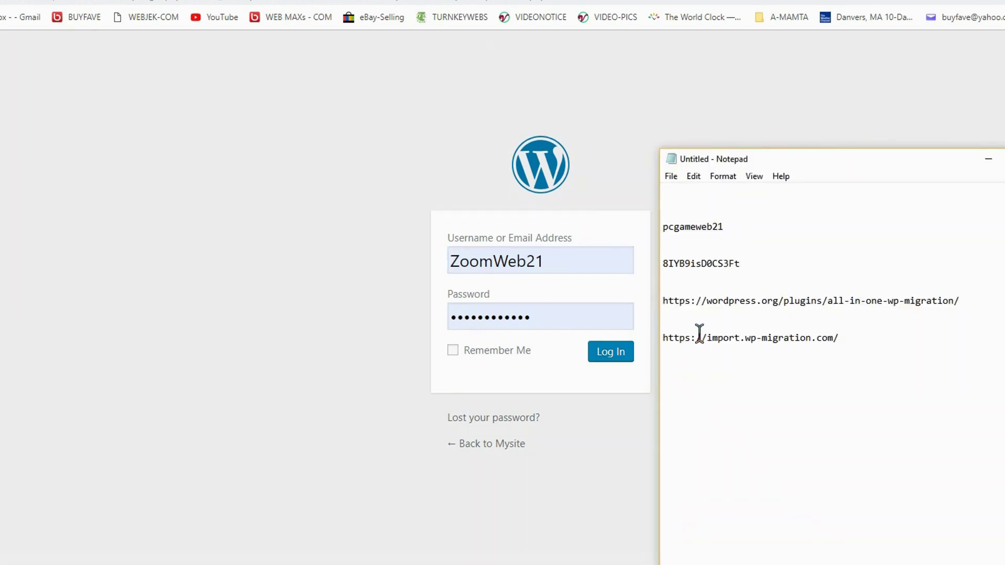
{"action": "left_click_drag", "start_coordinate": [724, 227], "coordinate": [664, 227]}
{"action": "right_click", "coordinate": [662, 227]}
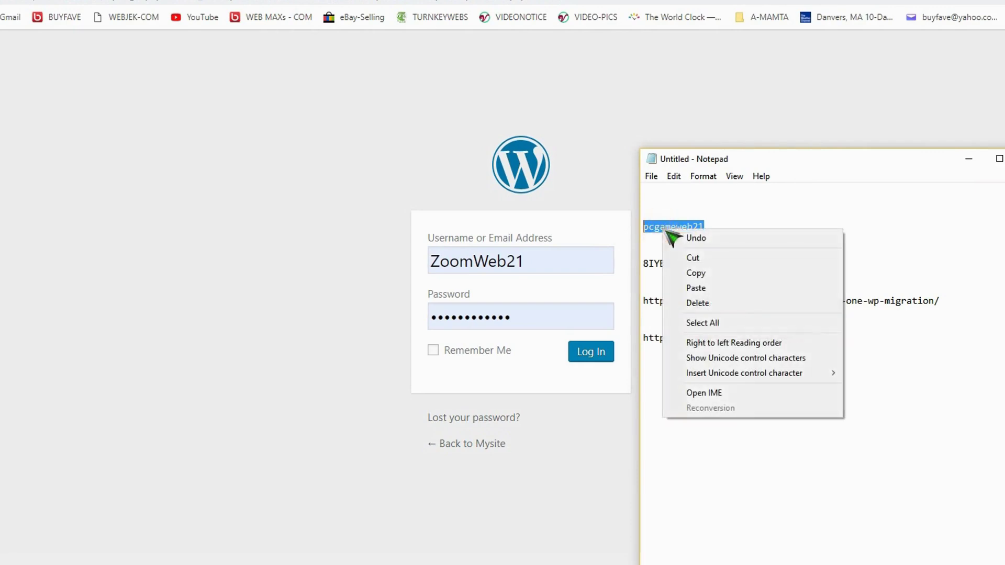
{"action": "left_click", "coordinate": [692, 274]}
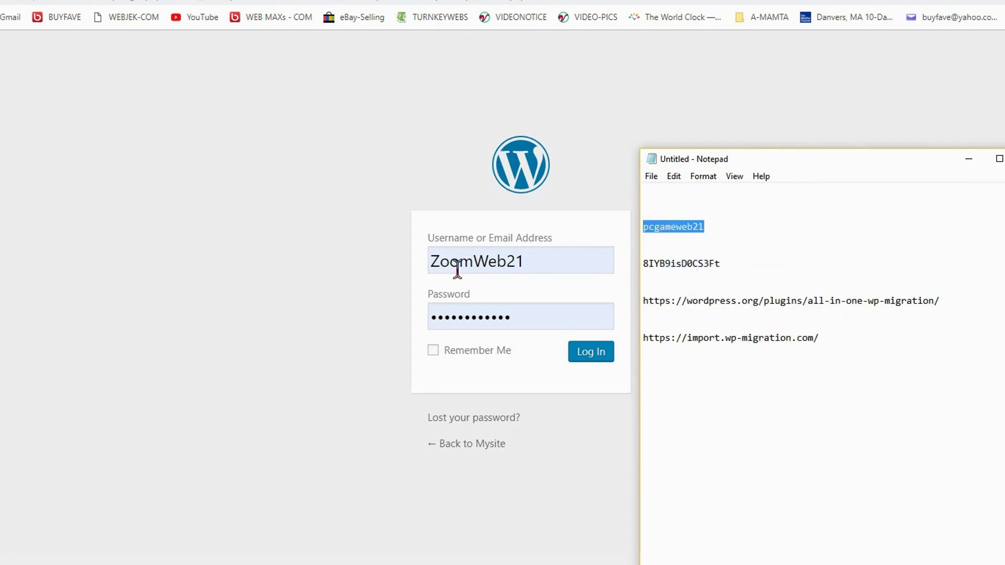
{"action": "left_click", "coordinate": [523, 261]}
{"action": "left_click_drag", "start_coordinate": [524, 261], "coordinate": [428, 260]}
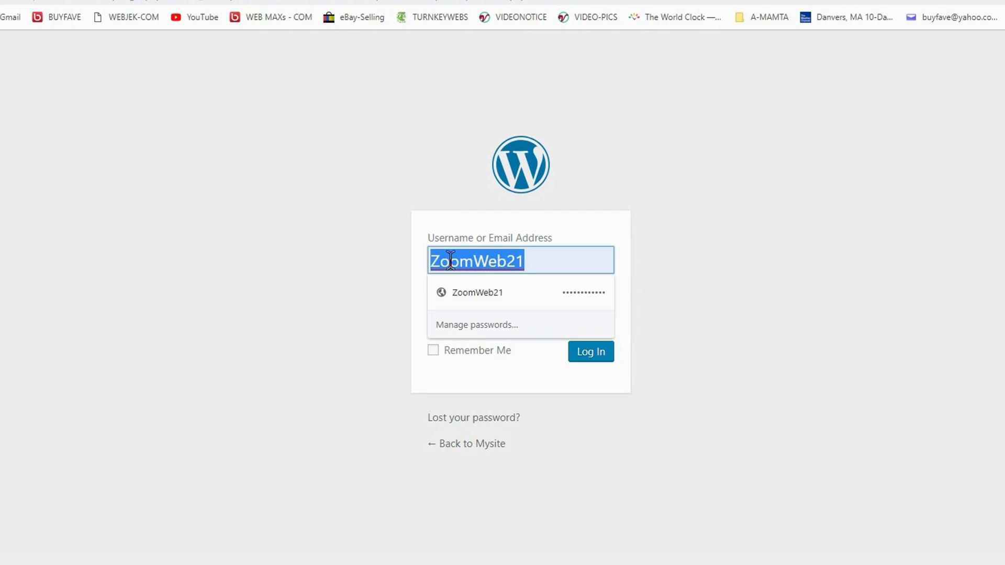
{"action": "right_click", "coordinate": [451, 260]}
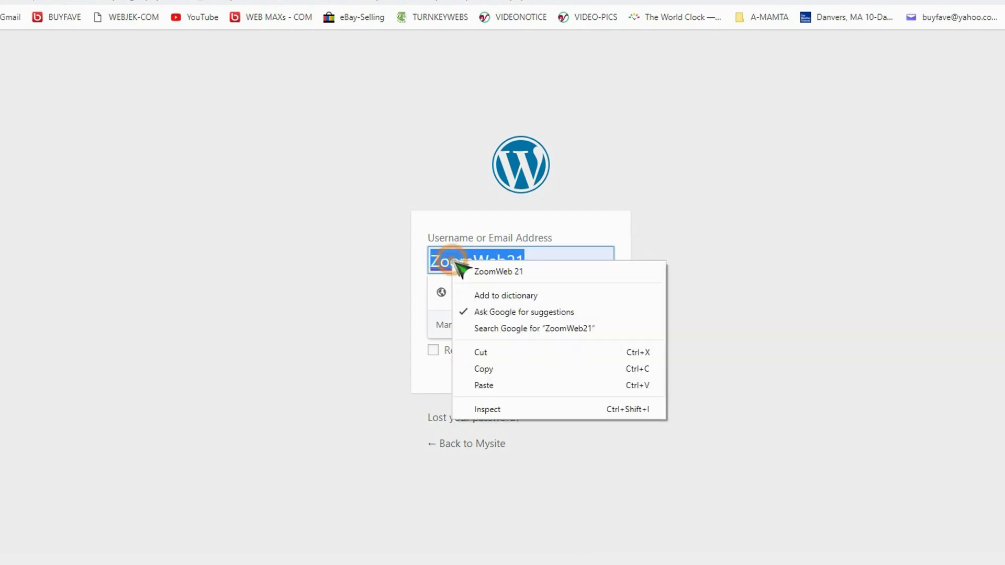
{"action": "left_click", "coordinate": [489, 385]}
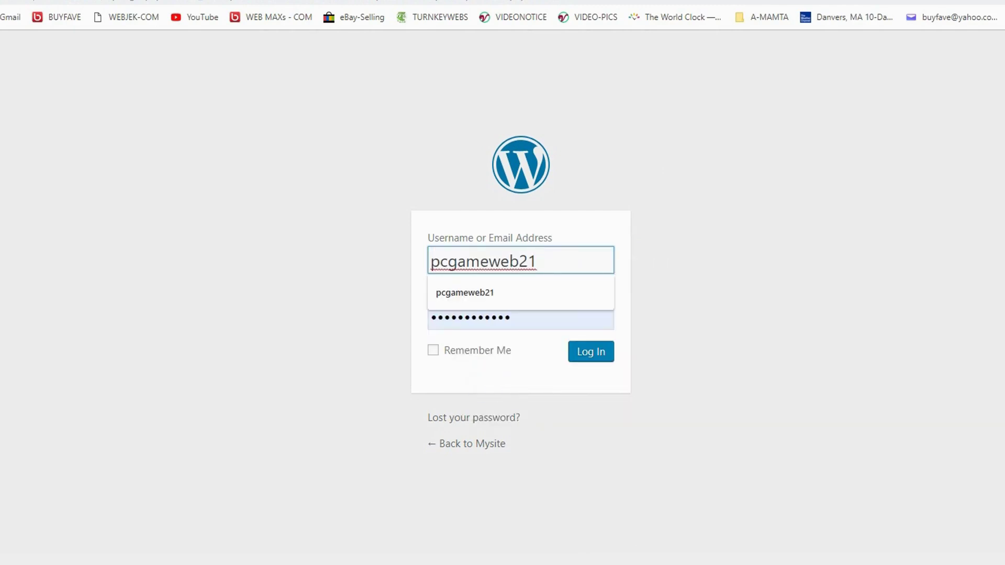
- Log in to WordPress with the original site's password copied from Notepad over the prefilled one, and dismiss the offer to save it
{"action": "key", "text": "alt+Tab"}
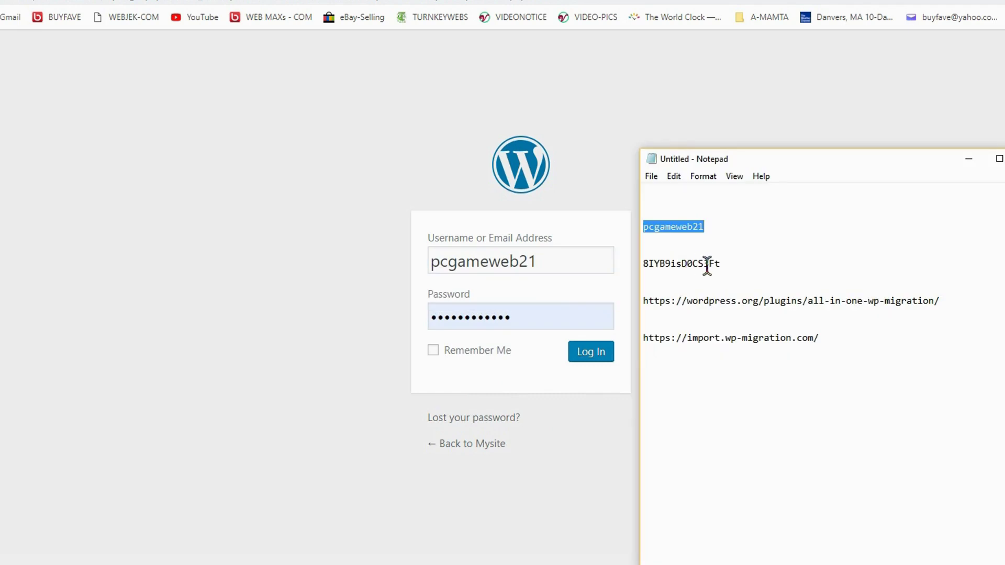
{"action": "left_click_drag", "start_coordinate": [722, 263], "coordinate": [644, 262]}
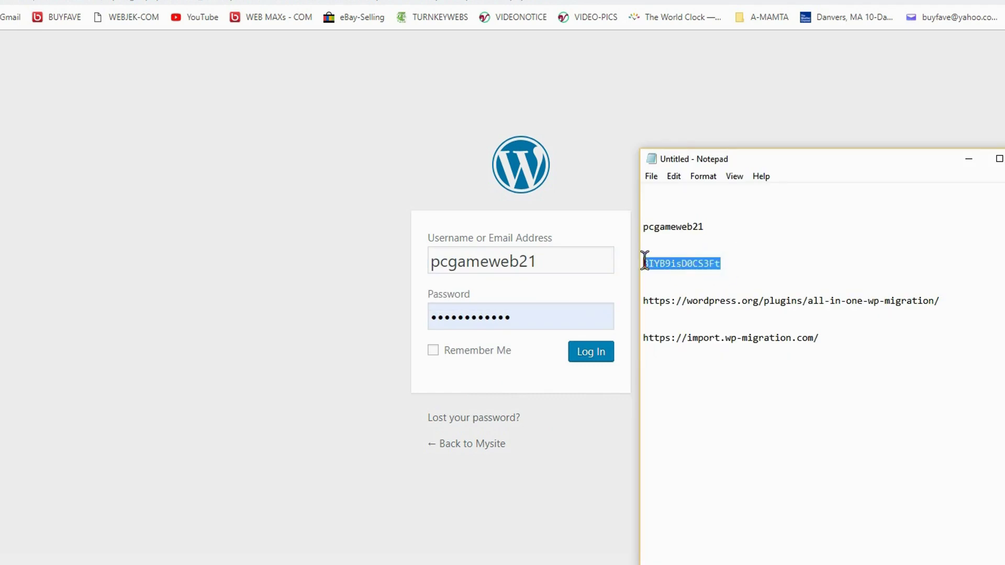
{"action": "right_click", "coordinate": [657, 262]}
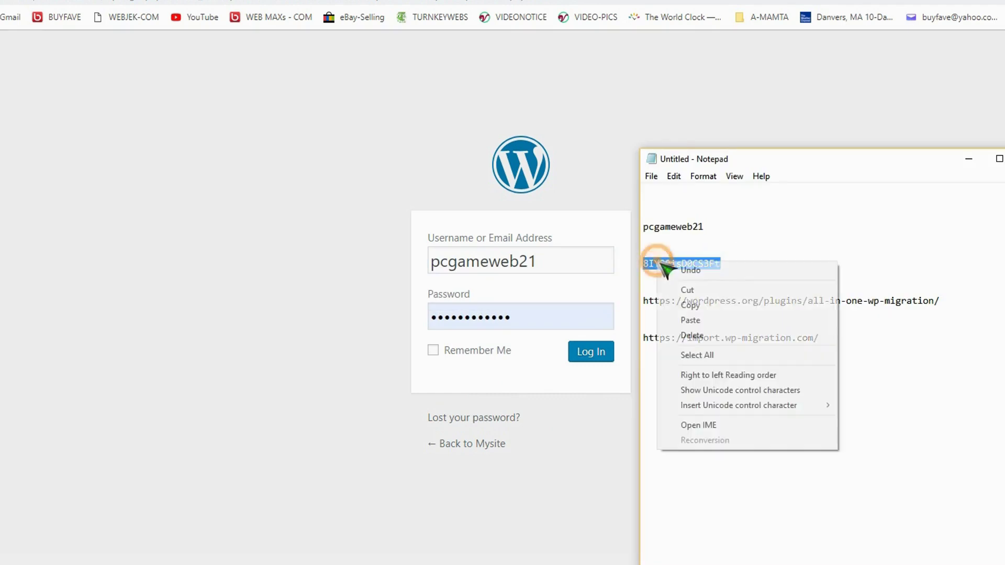
{"action": "left_click", "coordinate": [690, 304]}
{"action": "left_click", "coordinate": [576, 321]}
{"action": "left_click_drag", "start_coordinate": [539, 317], "coordinate": [431, 317]}
{"action": "right_click", "coordinate": [442, 317]}
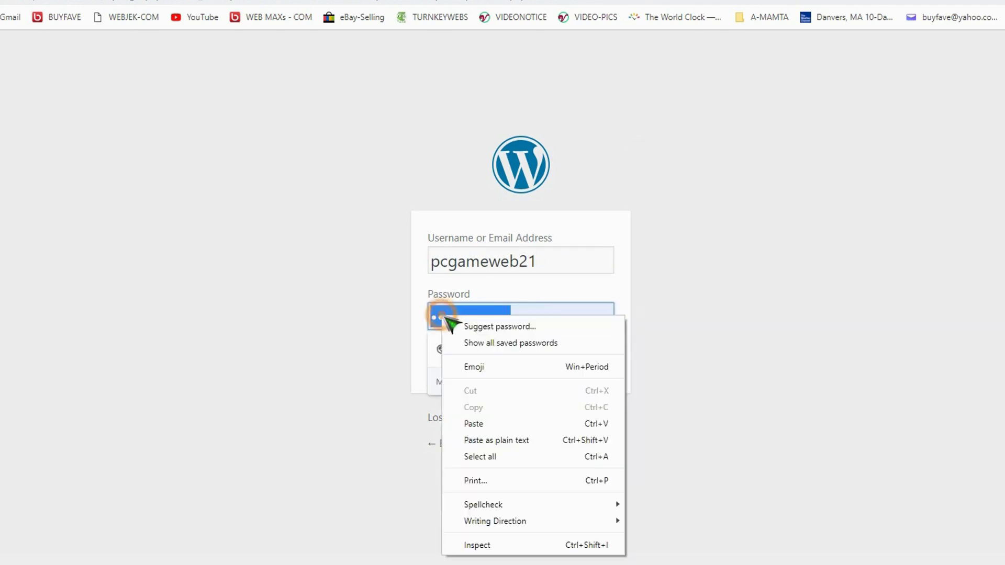
{"action": "left_click", "coordinate": [485, 423]}
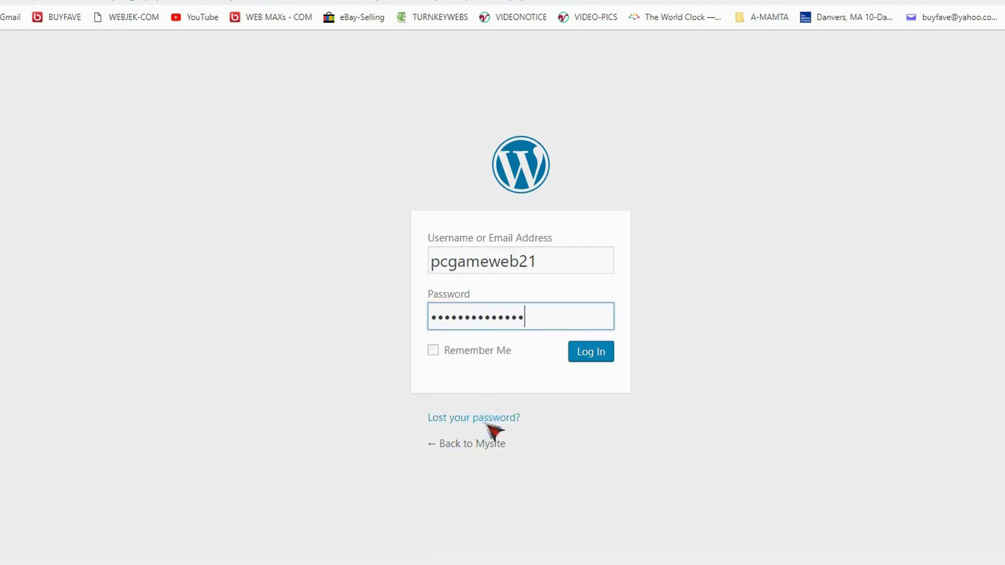
{"action": "left_click", "coordinate": [586, 353]}
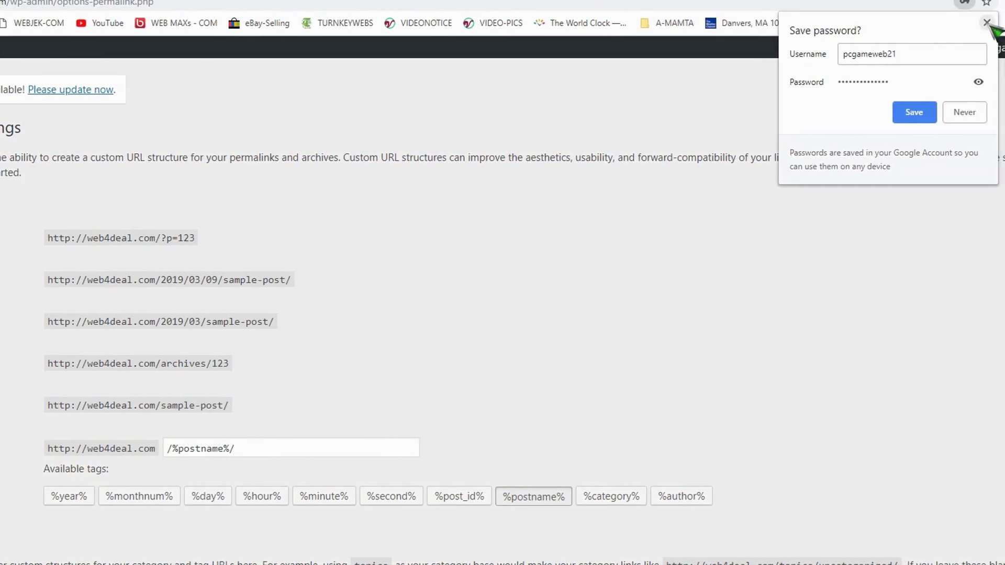
{"action": "left_click", "coordinate": [987, 23]}
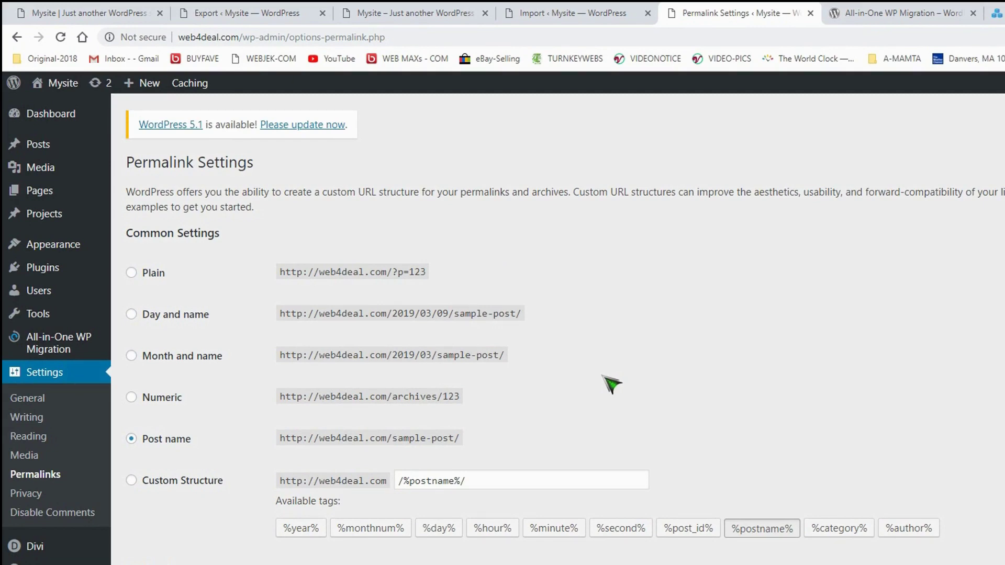
- Save the Permalink Settings twice, keeping the Post name structure
{"action": "scroll", "coordinate": [241, 494], "scroll_direction": "down", "scroll_amount": 3}
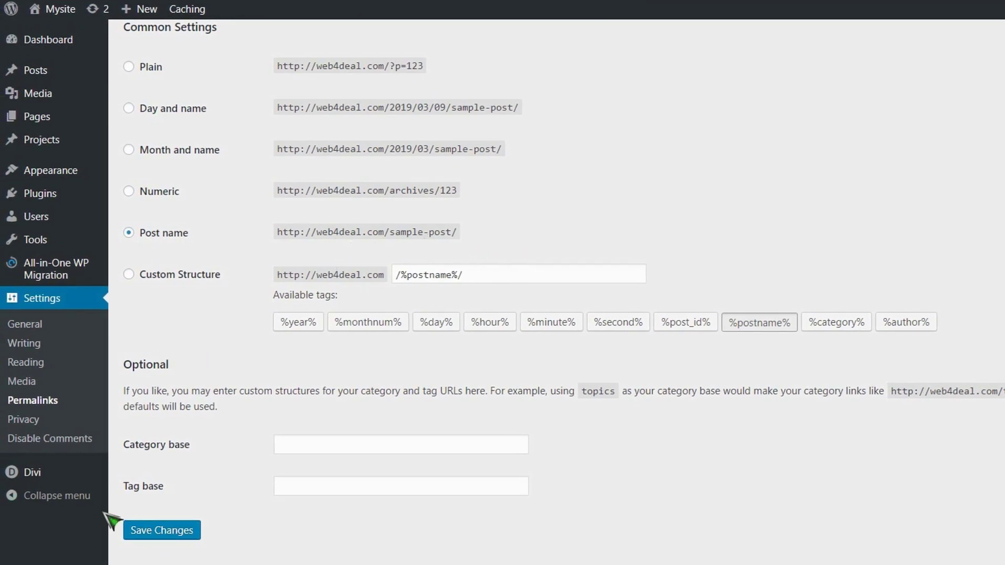
{"action": "left_click", "coordinate": [132, 528]}
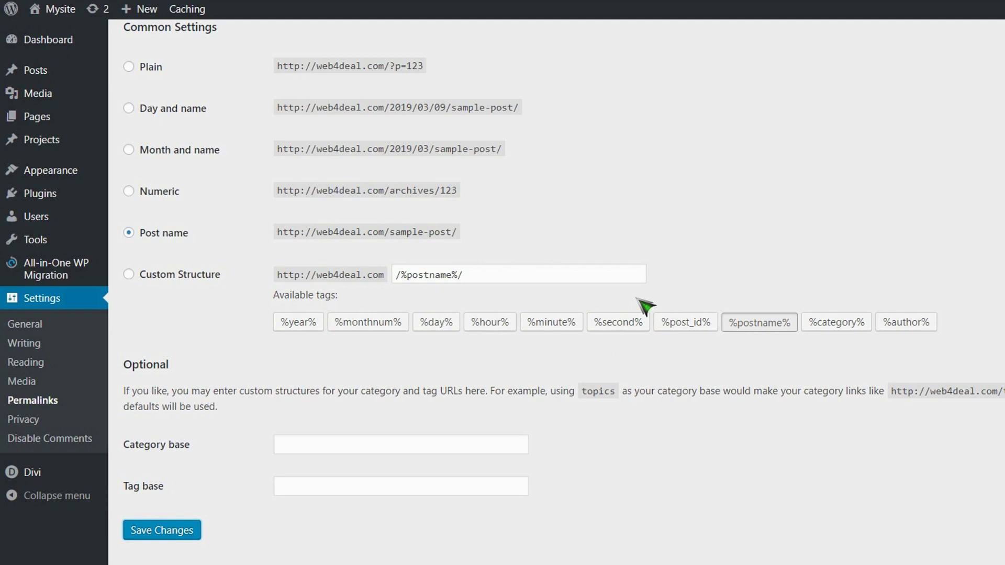
{"action": "scroll", "coordinate": [618, 303], "scroll_direction": "up", "scroll_amount": 3}
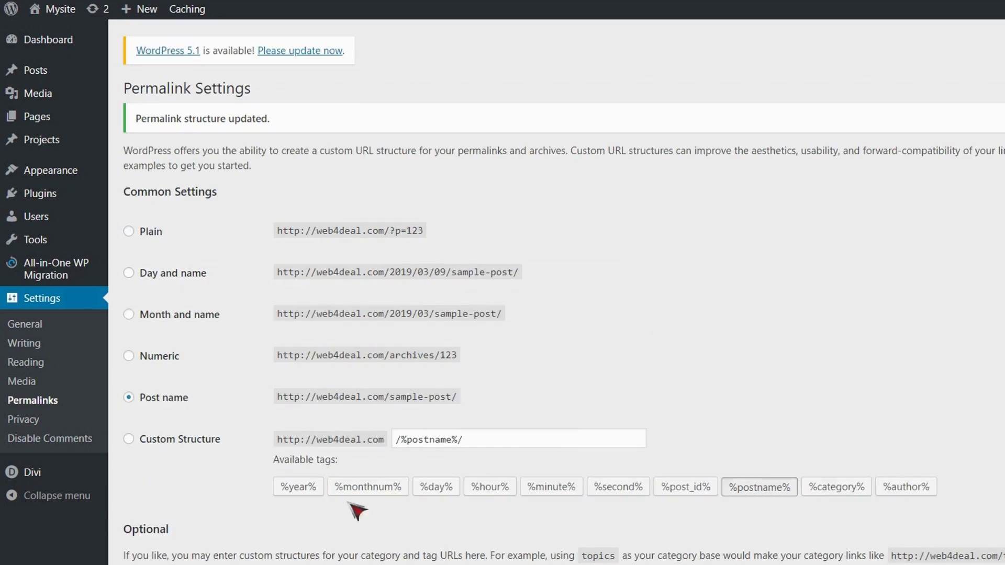
{"action": "scroll", "coordinate": [325, 502], "scroll_direction": "down", "scroll_amount": 3}
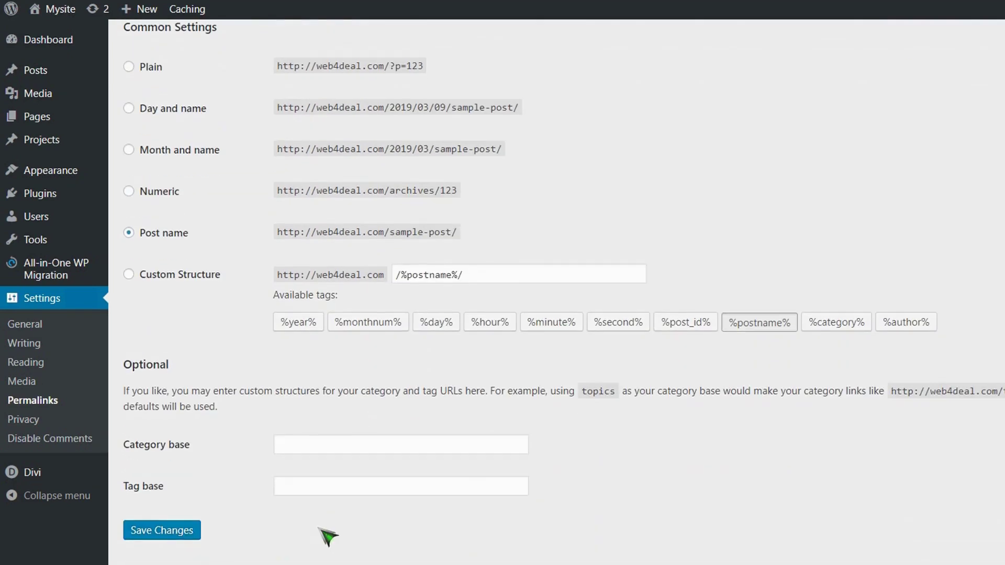
{"action": "left_click", "coordinate": [150, 531]}
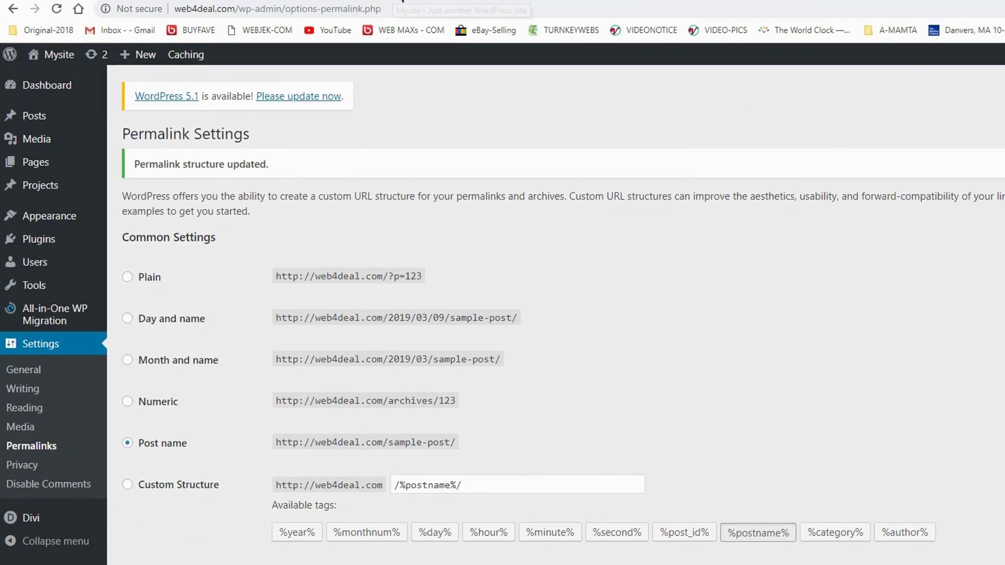
- Reload the web4deal.com front page and look through the imported home page, highlighting its domain in the address
{"action": "left_click", "coordinate": [402, 1]}
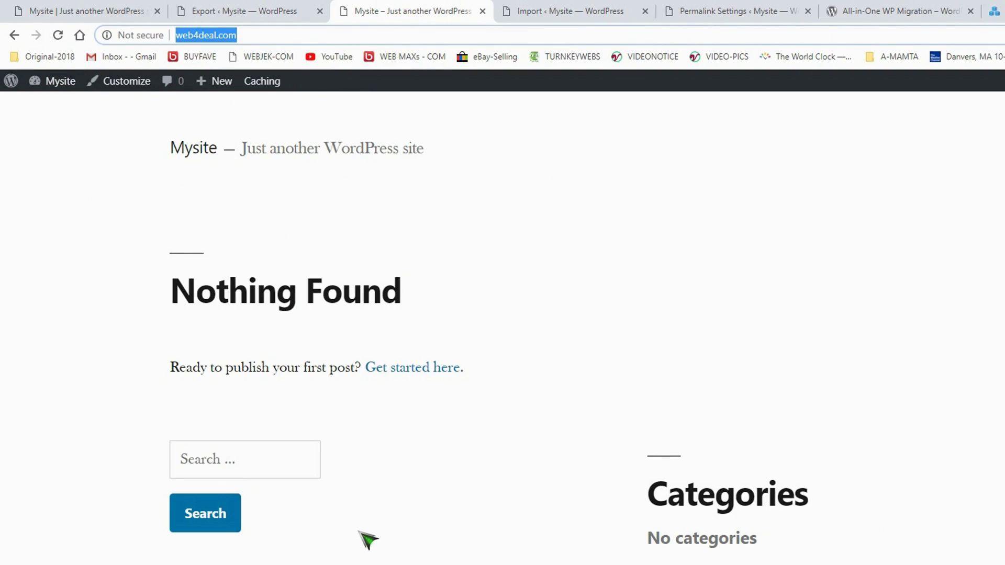
{"action": "mouse_move", "coordinate": [8, 72]}
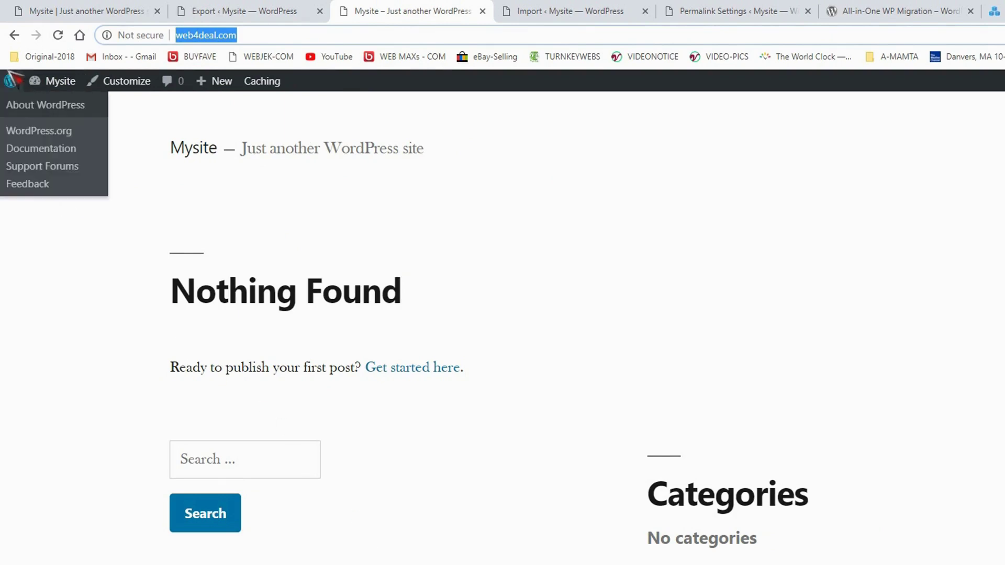
{"action": "left_click", "coordinate": [58, 35]}
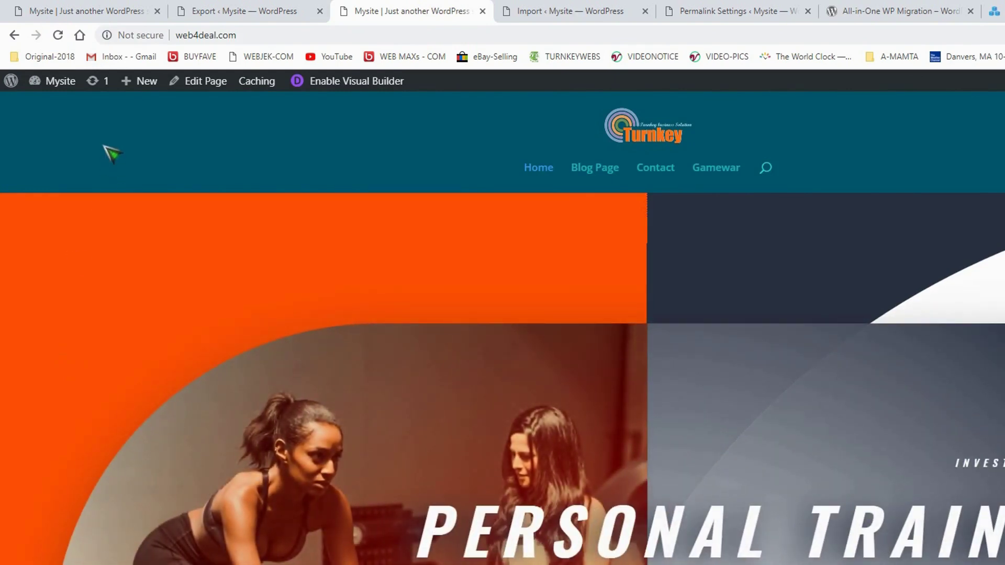
{"action": "left_click_drag", "start_coordinate": [176, 35], "coordinate": [241, 37]}
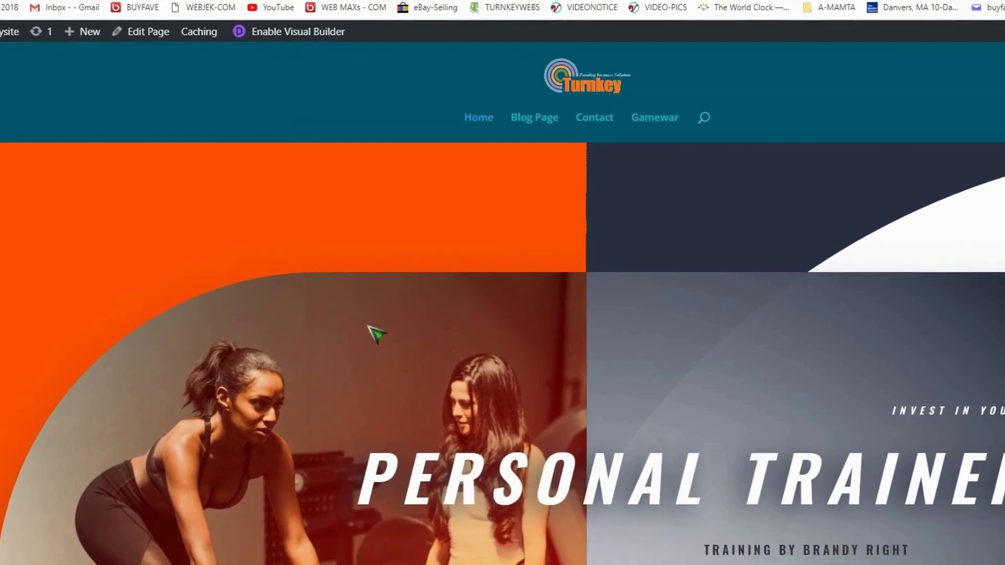
{"action": "scroll", "coordinate": [436, 386], "scroll_direction": "down", "scroll_amount": 10}
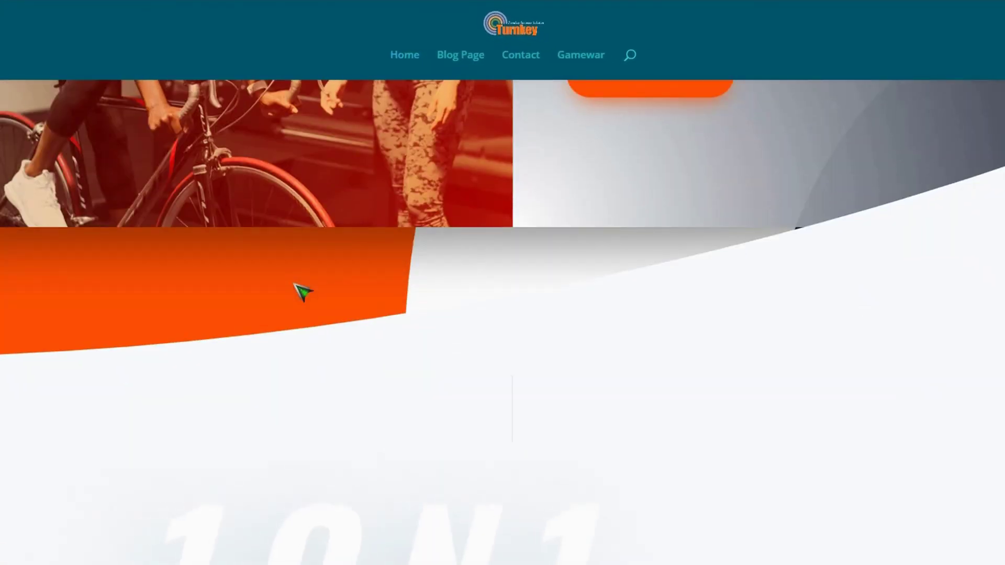
{"action": "scroll", "coordinate": [301, 289], "scroll_direction": "down", "scroll_amount": 4}
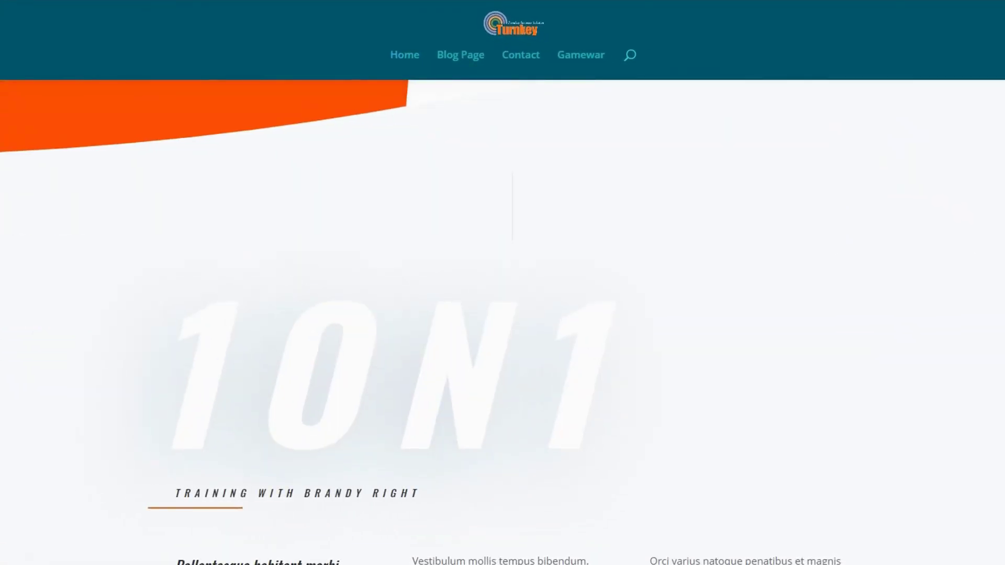
{"action": "scroll", "coordinate": [502, 314], "scroll_direction": "up", "scroll_amount": 6}
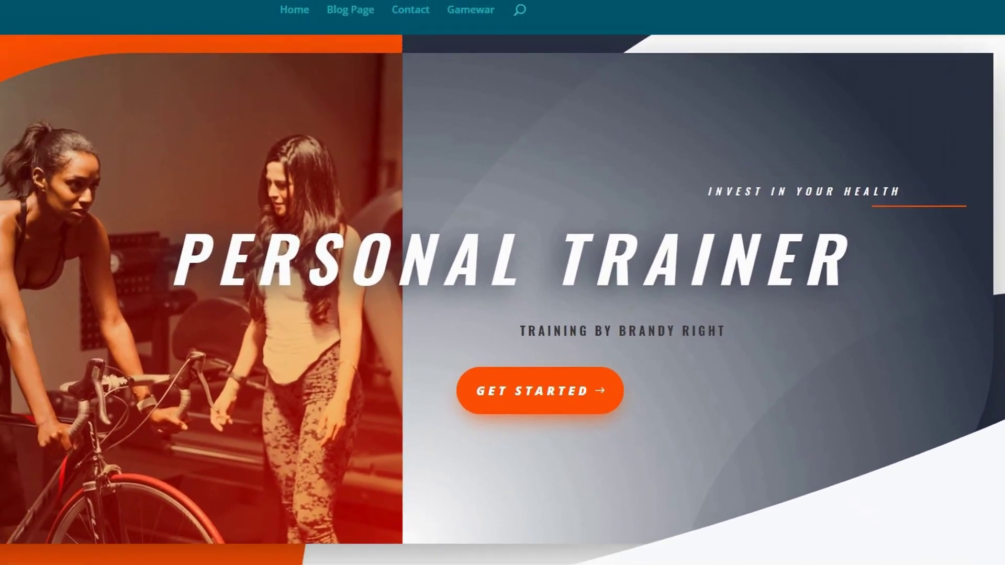
{"action": "scroll", "coordinate": [502, 314], "scroll_direction": "down", "scroll_amount": 4}
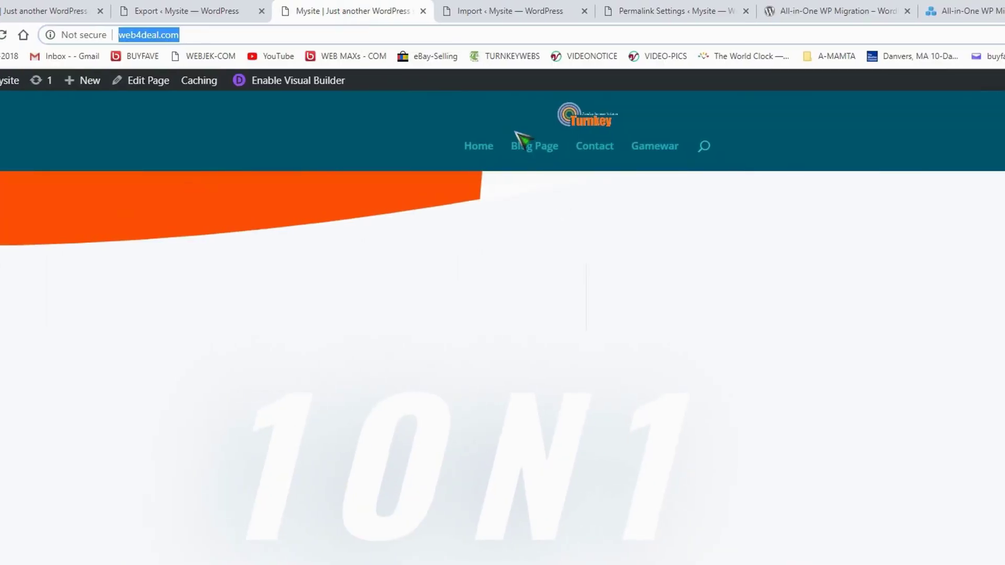
- Compare the original pcgameweb.com home page with the migrated one, and highlight the web4deal.com address
{"action": "left_click", "coordinate": [31, 11]}
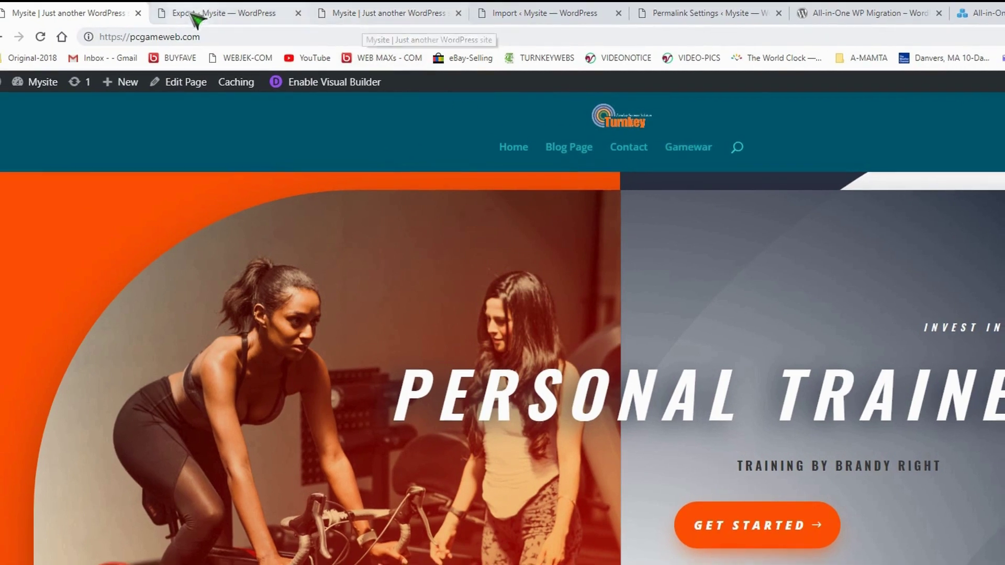
{"action": "left_click", "coordinate": [376, 14]}
{"action": "left_click", "coordinate": [258, 36]}
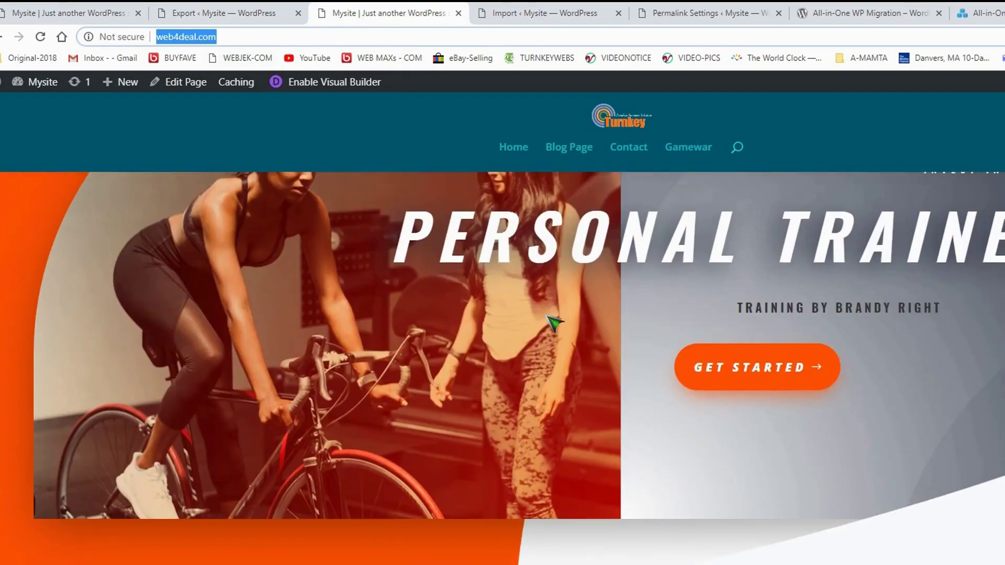
- Check the migrated Blog Page, Contact and Gamewar pages on web4deal.com, viewing the contact forms and the Gamewar page's footer
{"action": "scroll", "coordinate": [555, 323], "scroll_direction": "up", "scroll_amount": 4}
{"action": "left_click", "coordinate": [556, 150]}
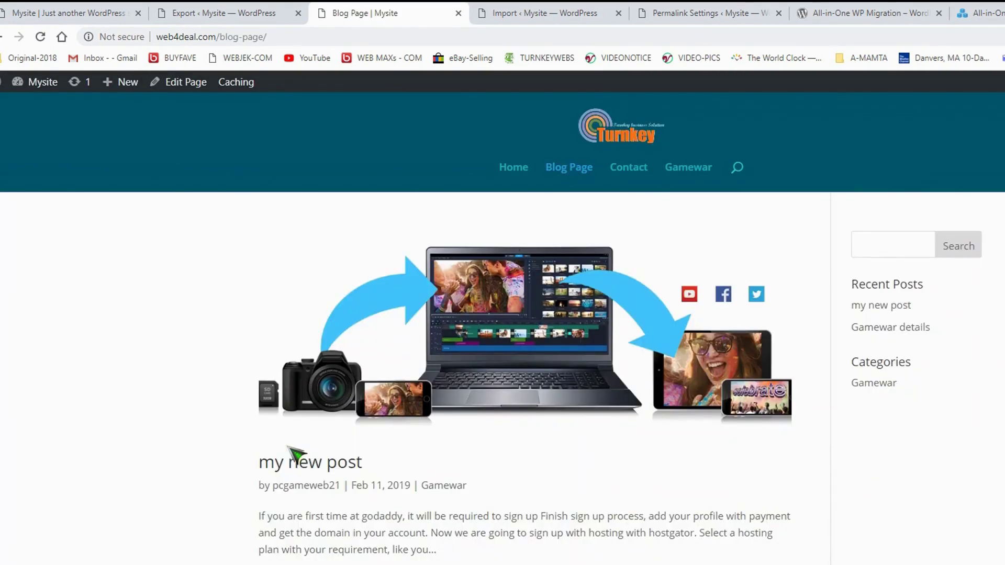
{"action": "left_click", "coordinate": [628, 167]}
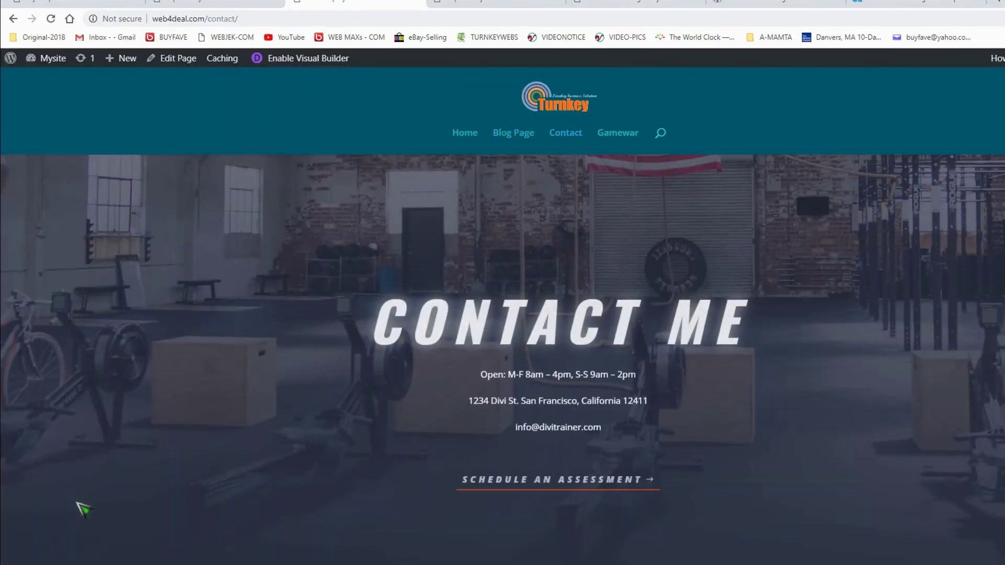
{"action": "scroll", "coordinate": [83, 509], "scroll_direction": "down", "scroll_amount": 10}
{"action": "scroll", "coordinate": [83, 509], "scroll_direction": "down", "scroll_amount": 6}
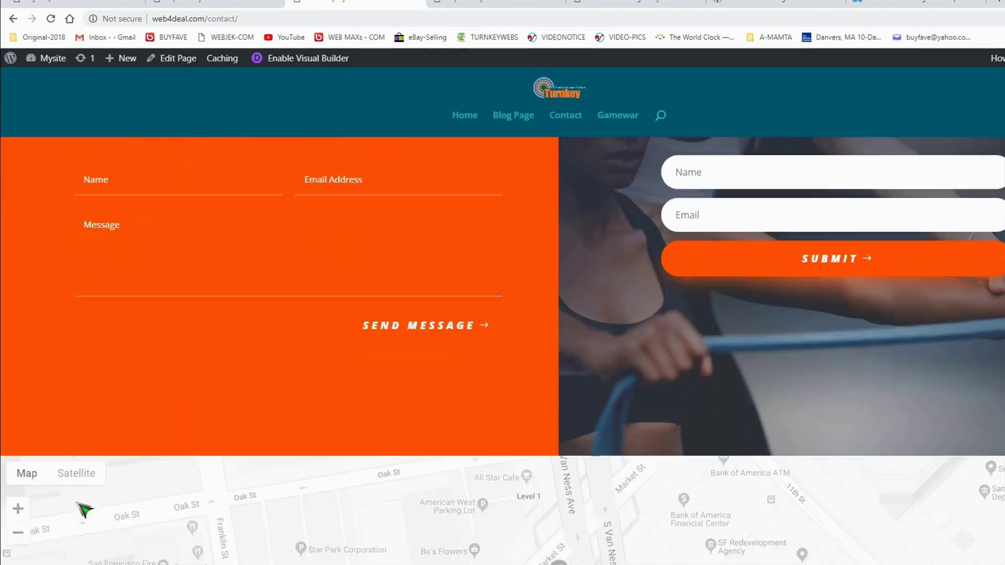
{"action": "left_click", "coordinate": [615, 116]}
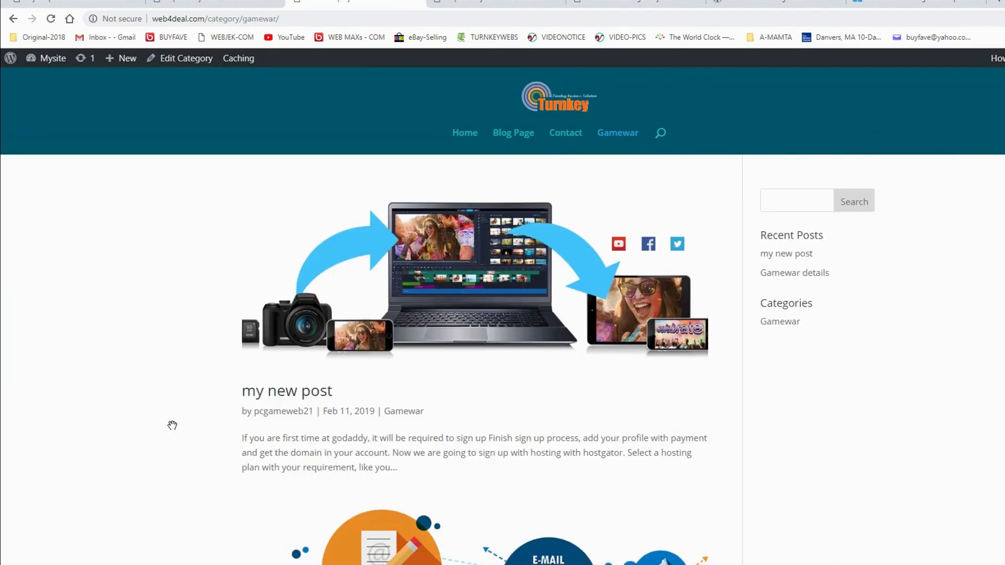
{"action": "scroll", "coordinate": [173, 425], "scroll_direction": "down", "scroll_amount": 9}
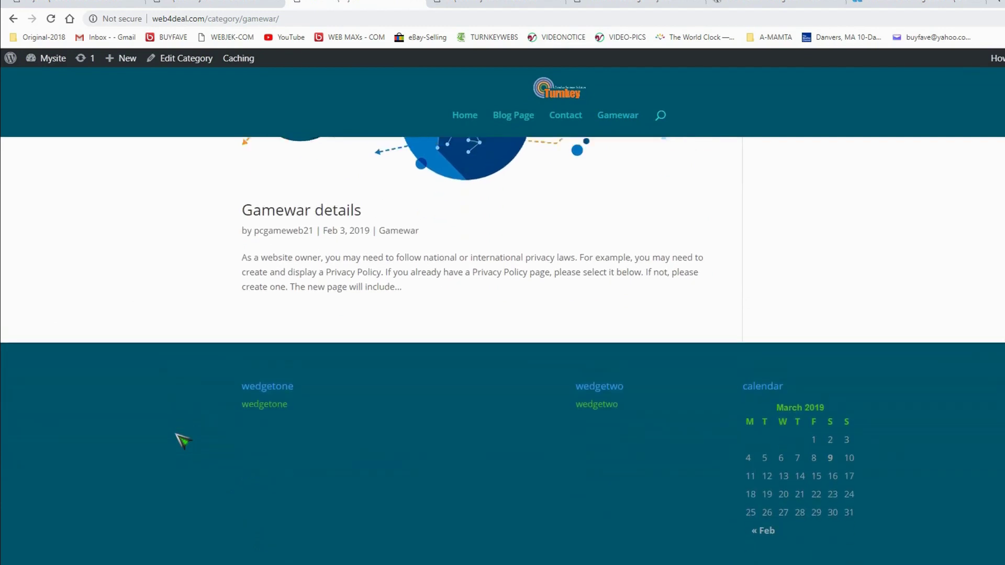
{"action": "scroll", "coordinate": [177, 434], "scroll_direction": "up", "scroll_amount": 10}
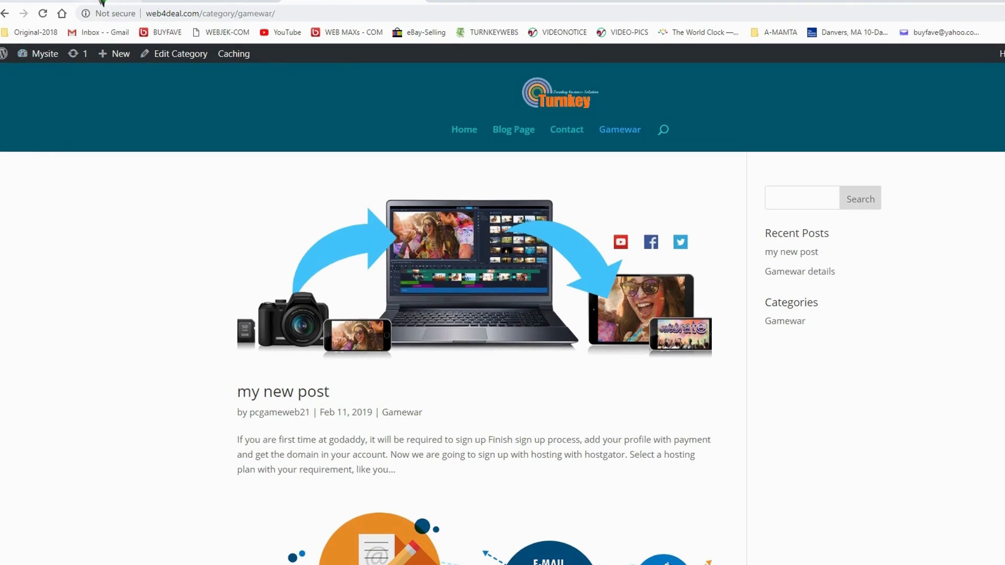
- Return to the original pcgameweb.com home page and highlight its domain in the address
{"action": "left_click", "coordinate": [102, 2]}
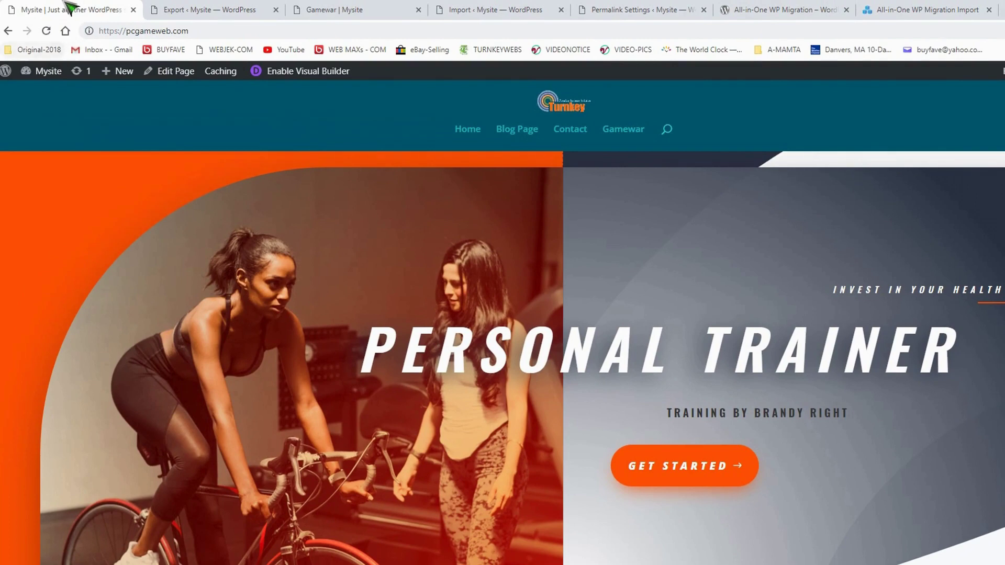
{"action": "left_click", "coordinate": [208, 20]}
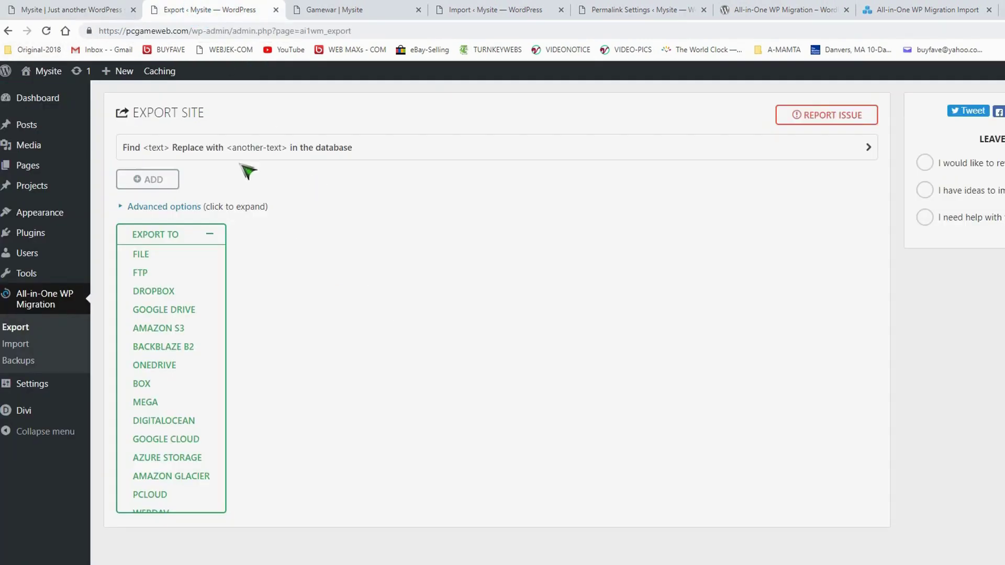
{"action": "left_click", "coordinate": [51, 10]}
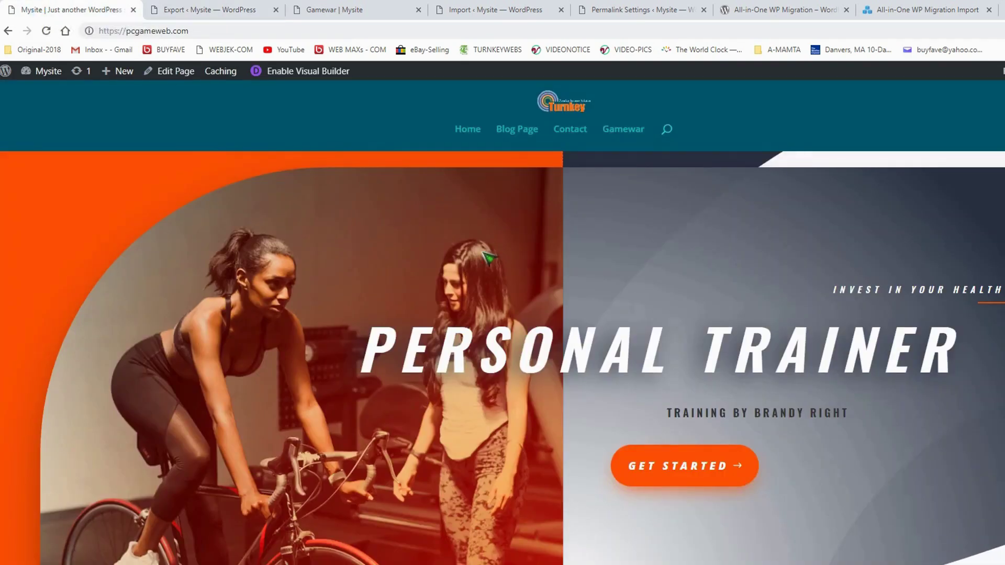
{"action": "scroll", "coordinate": [489, 267], "scroll_direction": "up", "scroll_amount": 3}
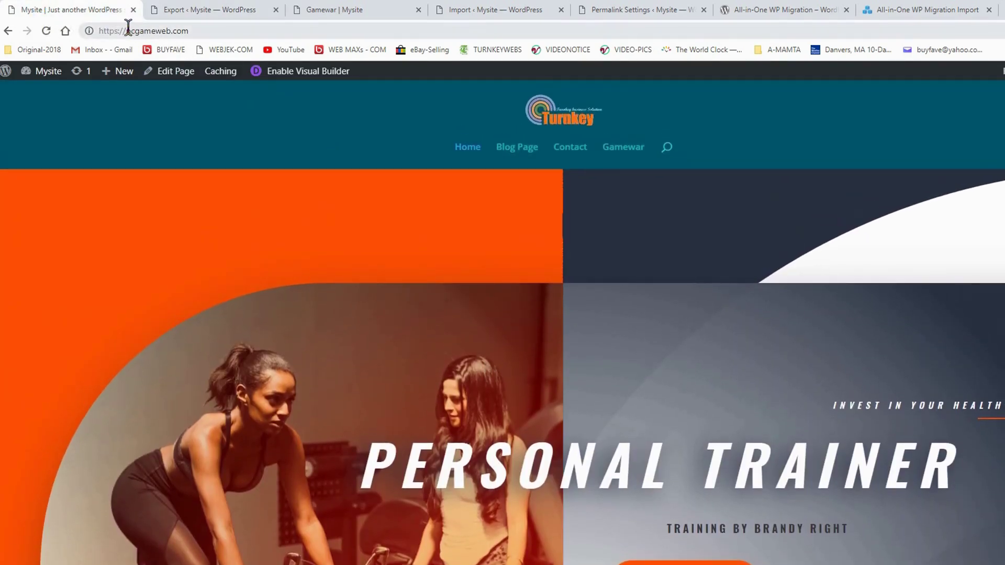
{"action": "left_click_drag", "start_coordinate": [128, 30], "coordinate": [190, 30]}
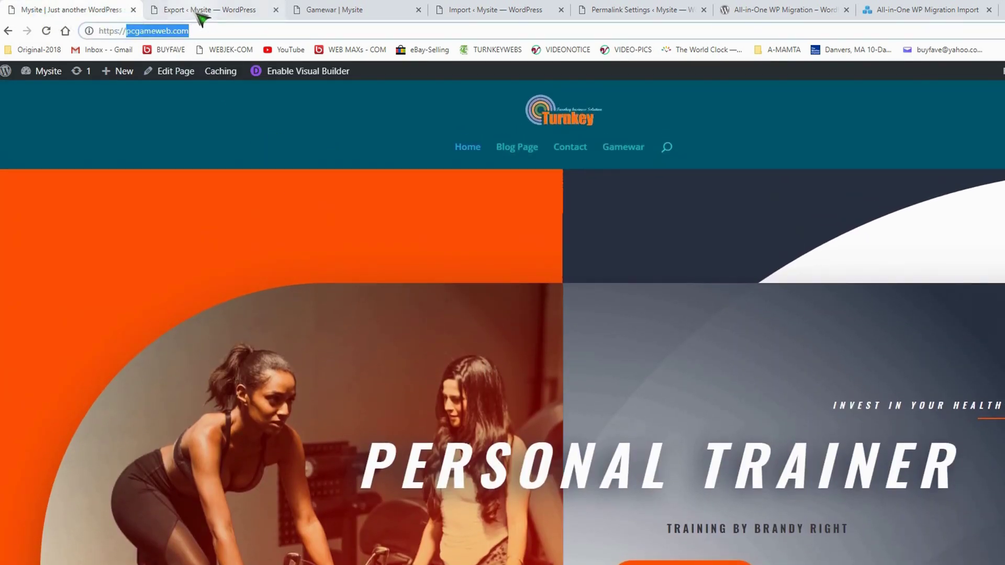
- Move all the pages of the pcgameweb.com site to the Trash with a bulk action
{"action": "left_click", "coordinate": [199, 14]}
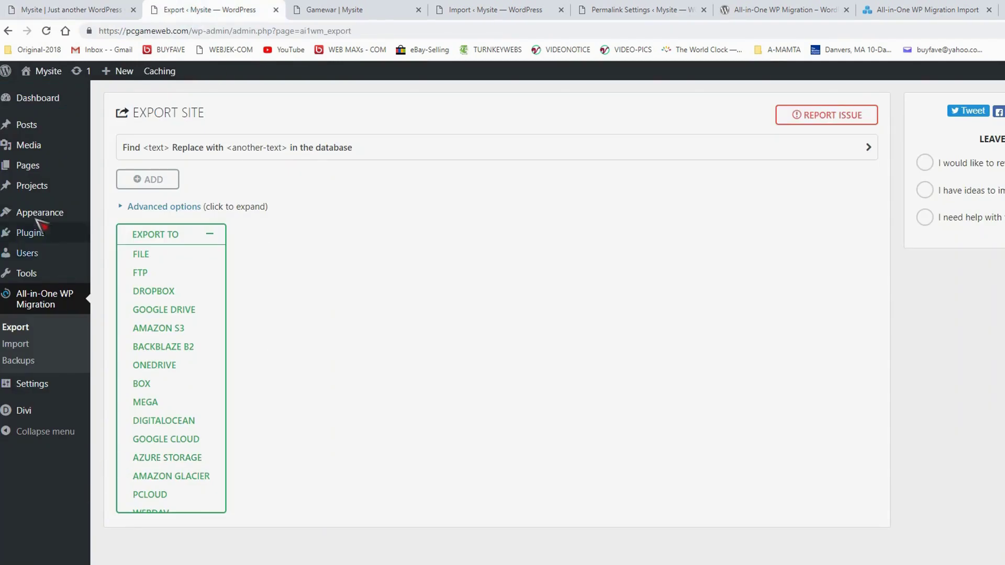
{"action": "mouse_move", "coordinate": [30, 168]}
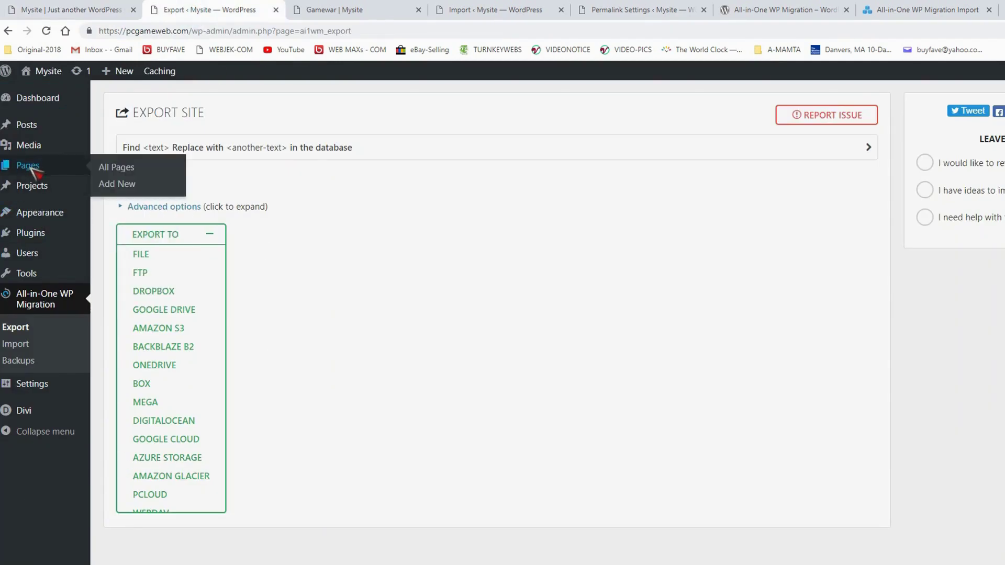
{"action": "left_click", "coordinate": [112, 169]}
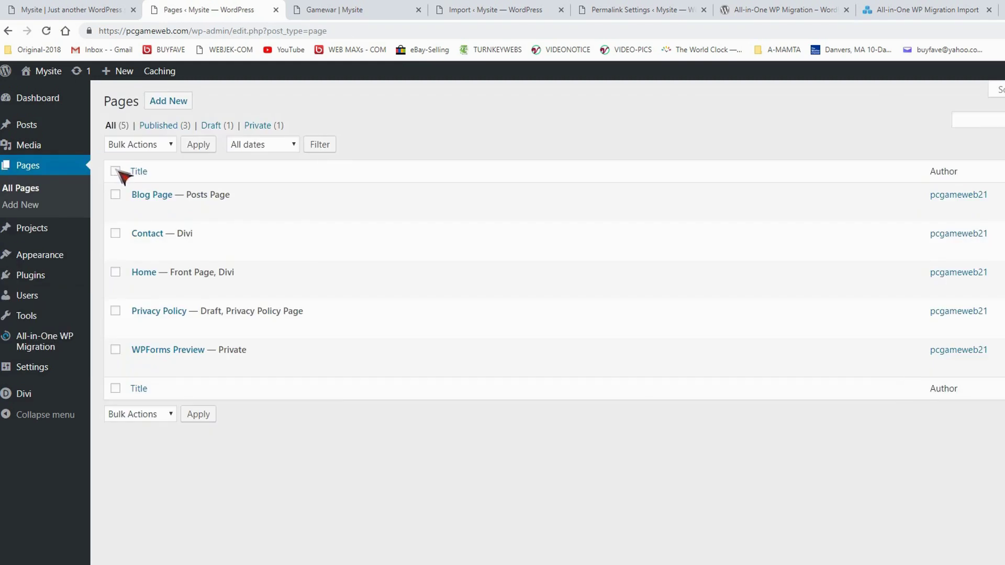
{"action": "left_click", "coordinate": [116, 171]}
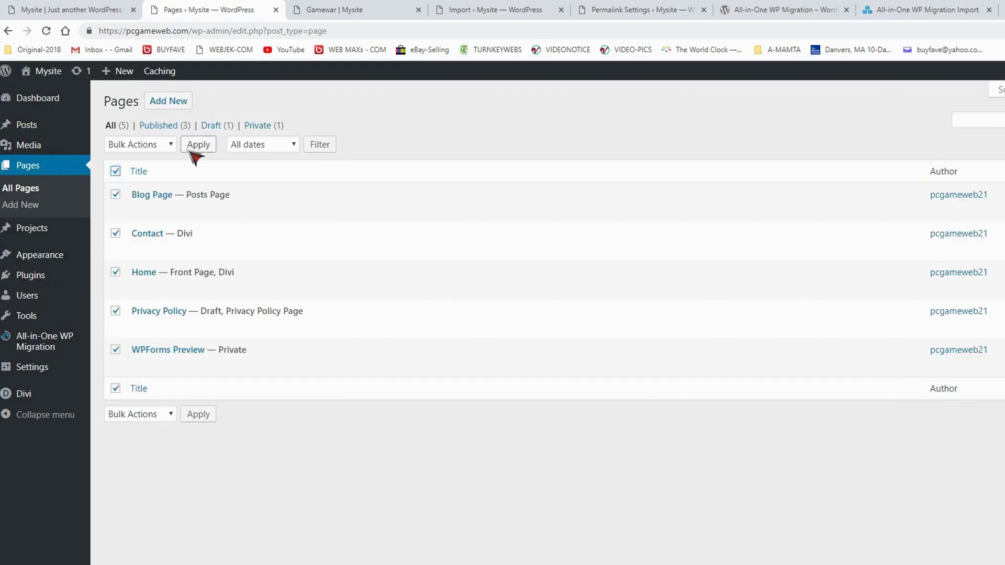
{"action": "left_click", "coordinate": [171, 145]}
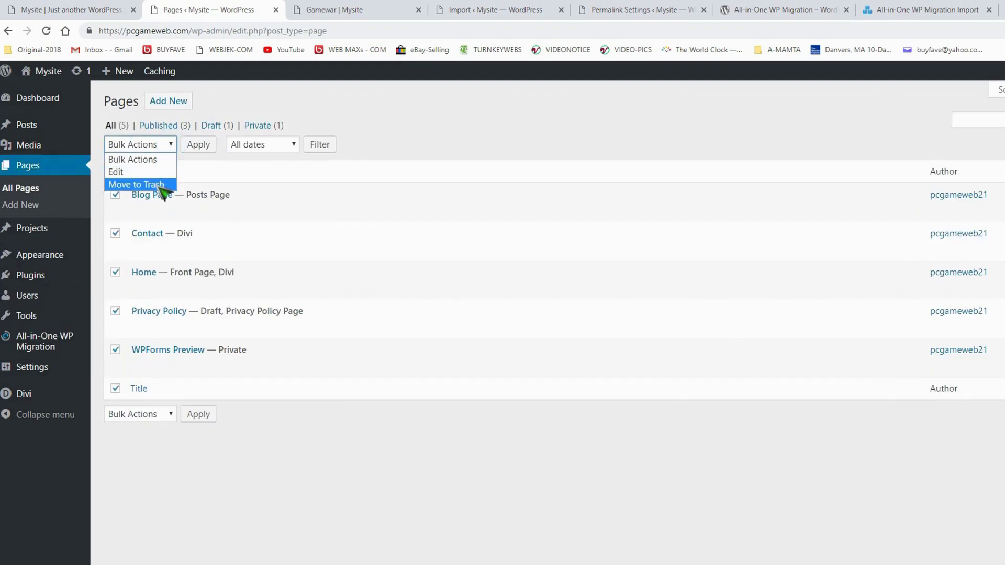
{"action": "left_click", "coordinate": [159, 183]}
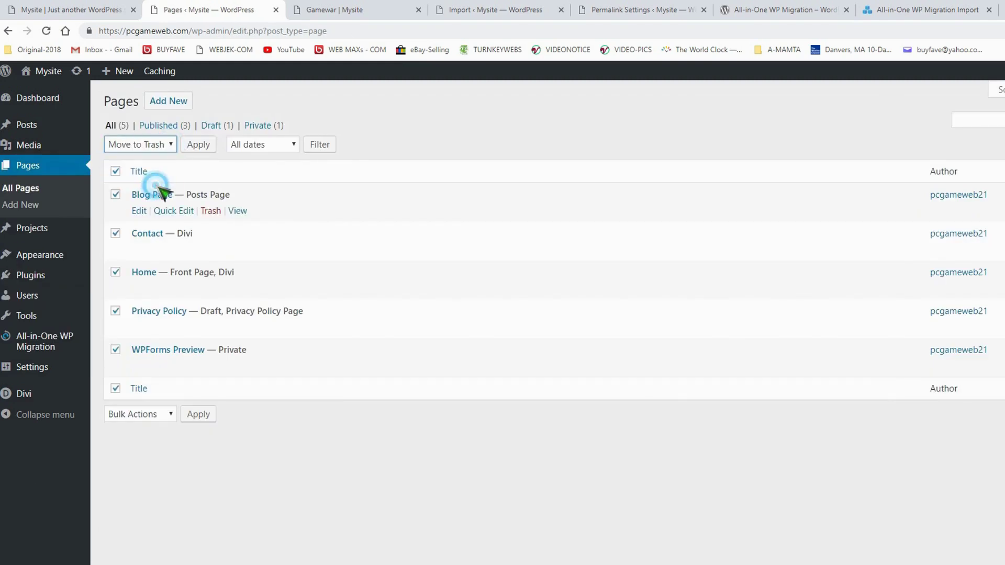
{"action": "left_click", "coordinate": [204, 145]}
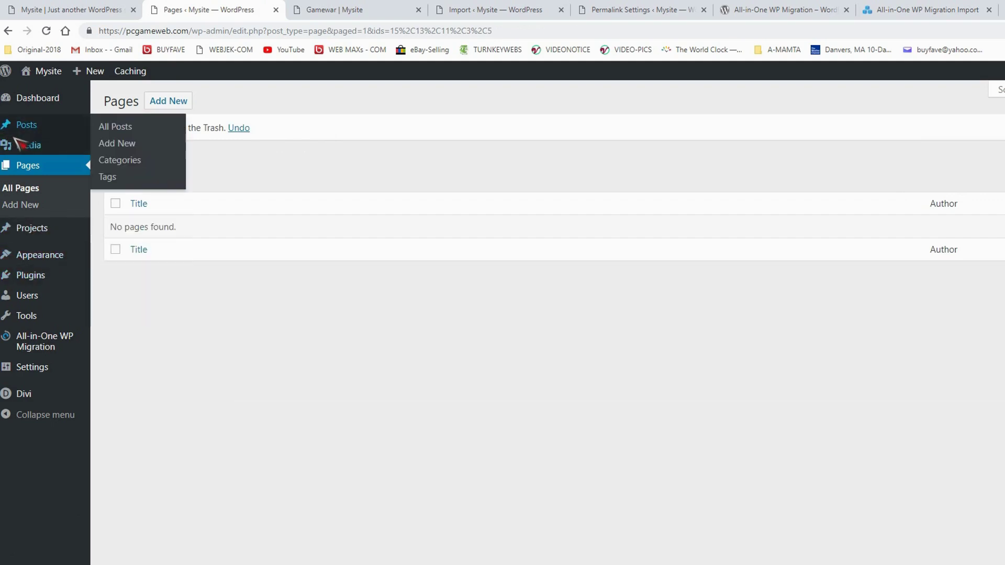
- Move all posts on pcgameweb.com, "my new post" and "Gamewar details", to the Trash with a bulk action
{"action": "left_click", "coordinate": [108, 129]}
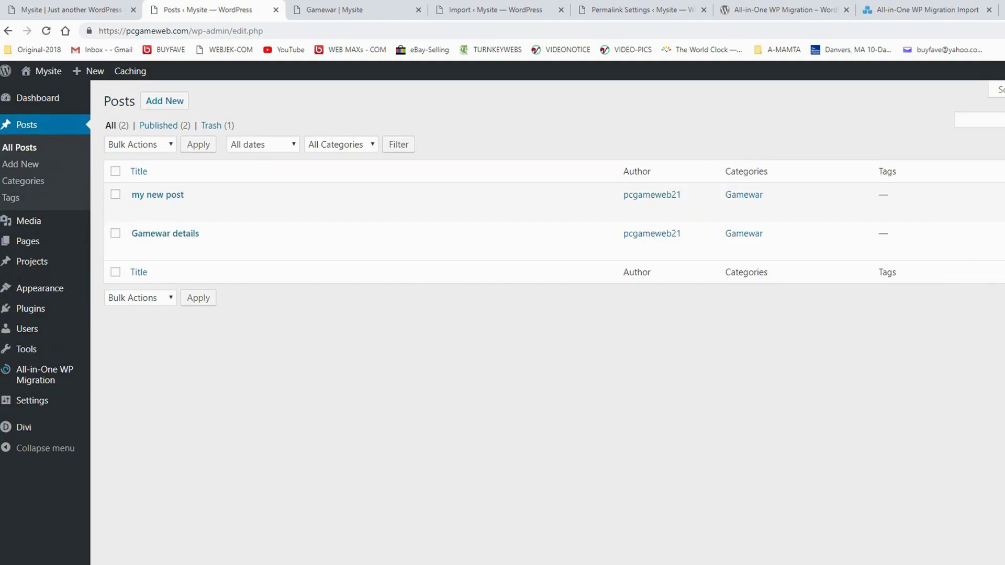
{"action": "left_click", "coordinate": [117, 172]}
{"action": "left_click", "coordinate": [172, 149]}
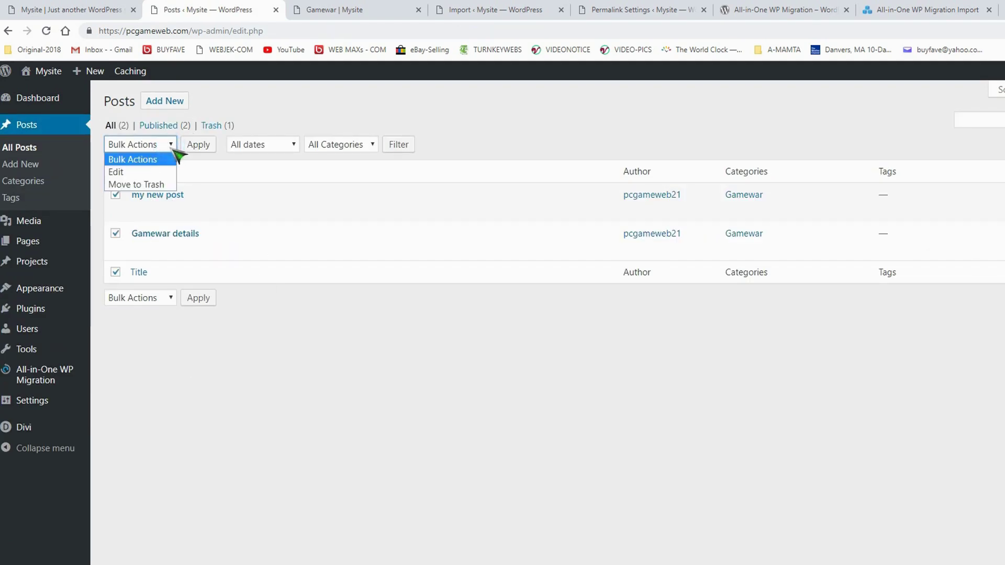
{"action": "left_click", "coordinate": [156, 187]}
{"action": "left_click", "coordinate": [189, 148]}
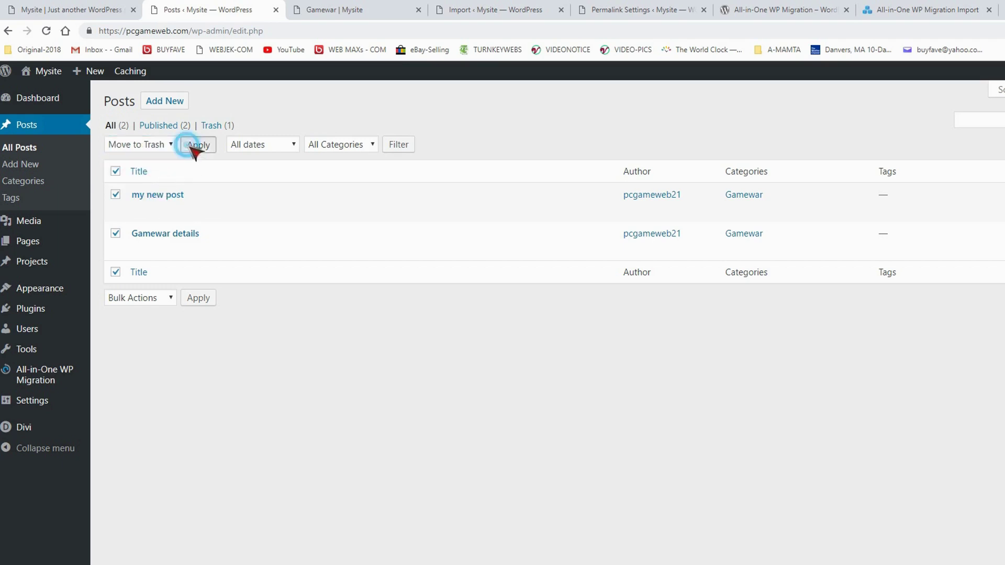
- Reload the pcgameweb.com front page, and check the maximum upload file size for All-in-One WP Migration imports on that site
{"action": "left_click", "coordinate": [71, 10]}
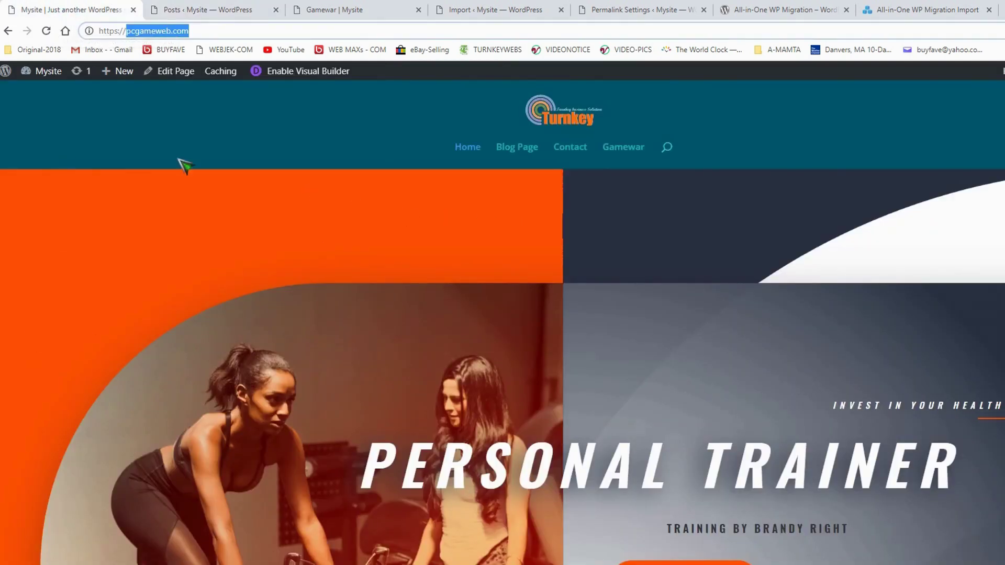
{"action": "left_click", "coordinate": [46, 32]}
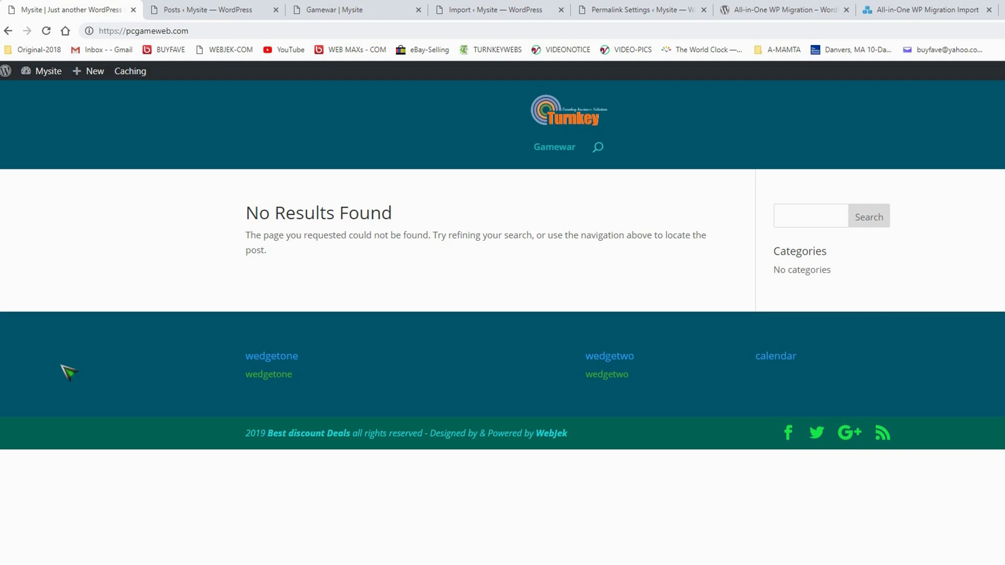
{"action": "left_click", "coordinate": [170, 9]}
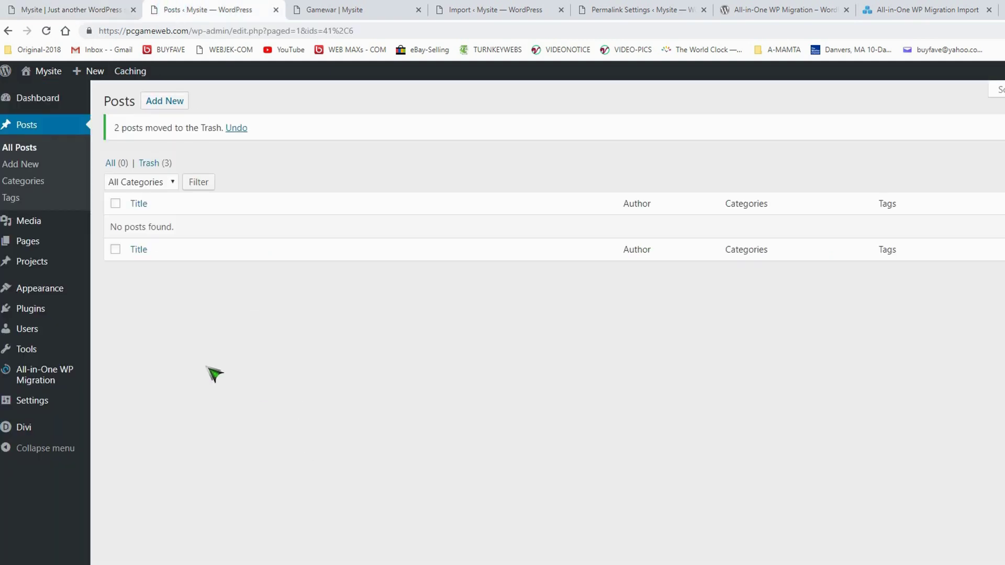
{"action": "mouse_move", "coordinate": [39, 309]}
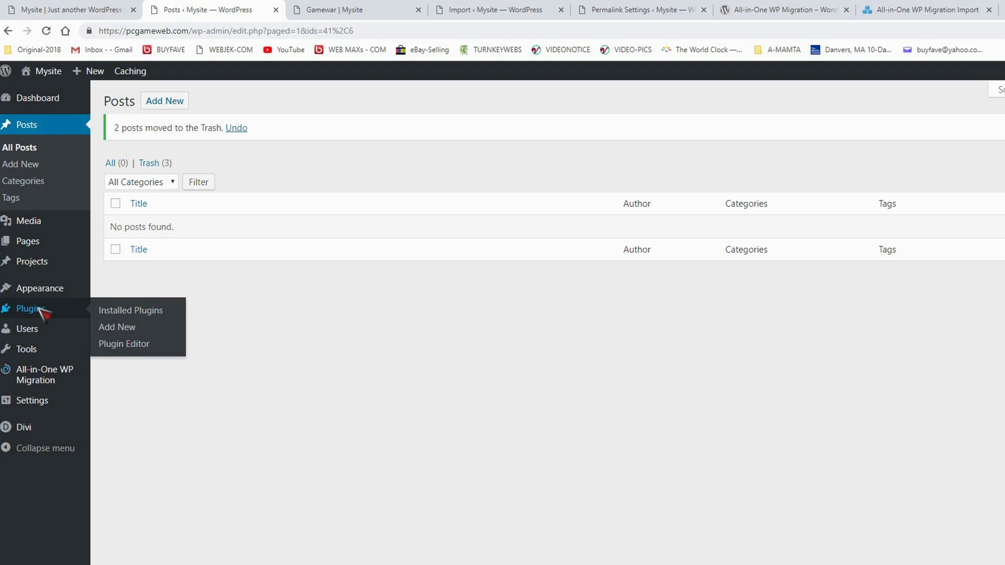
{"action": "mouse_move", "coordinate": [63, 374]}
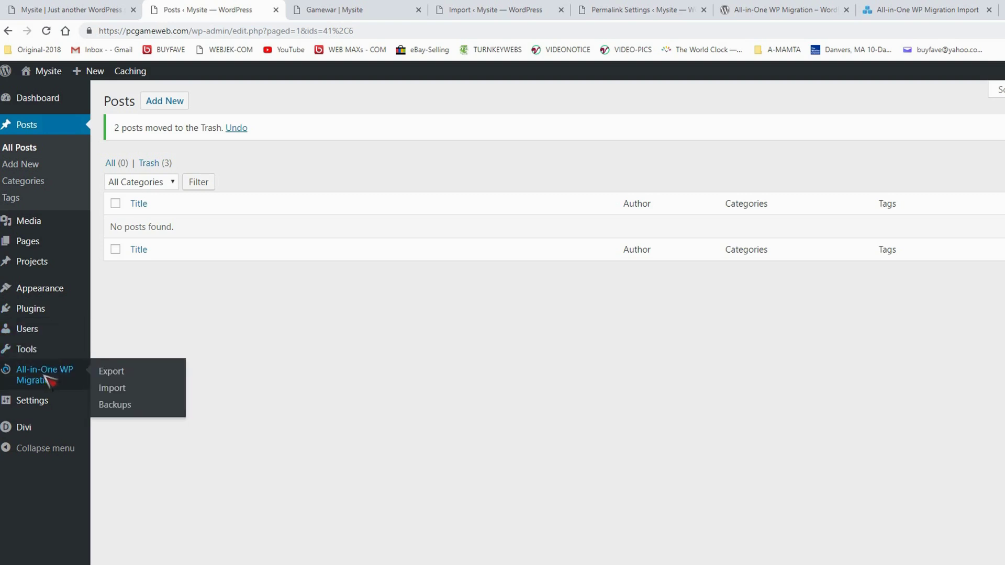
{"action": "left_click", "coordinate": [109, 389]}
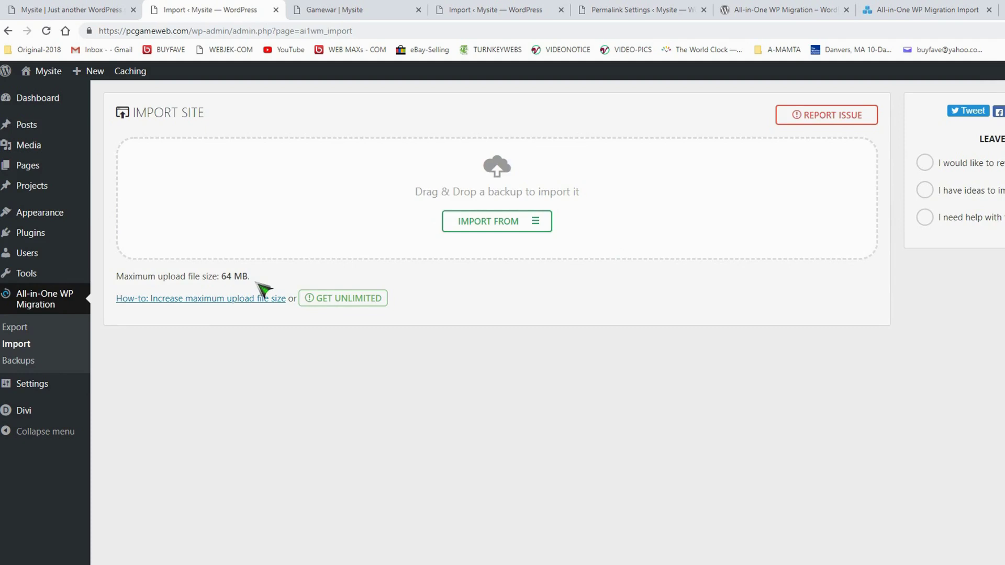
- Upload, install and activate the plugin all-in-one-wp-migration-file-extension.zip on pcgameweb.com
{"action": "mouse_move", "coordinate": [23, 234]}
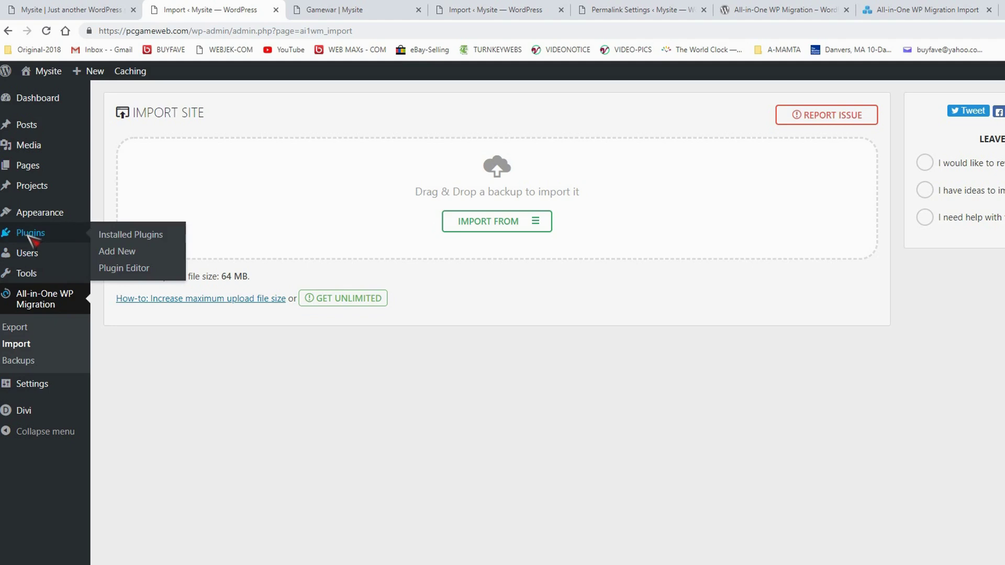
{"action": "left_click", "coordinate": [113, 251]}
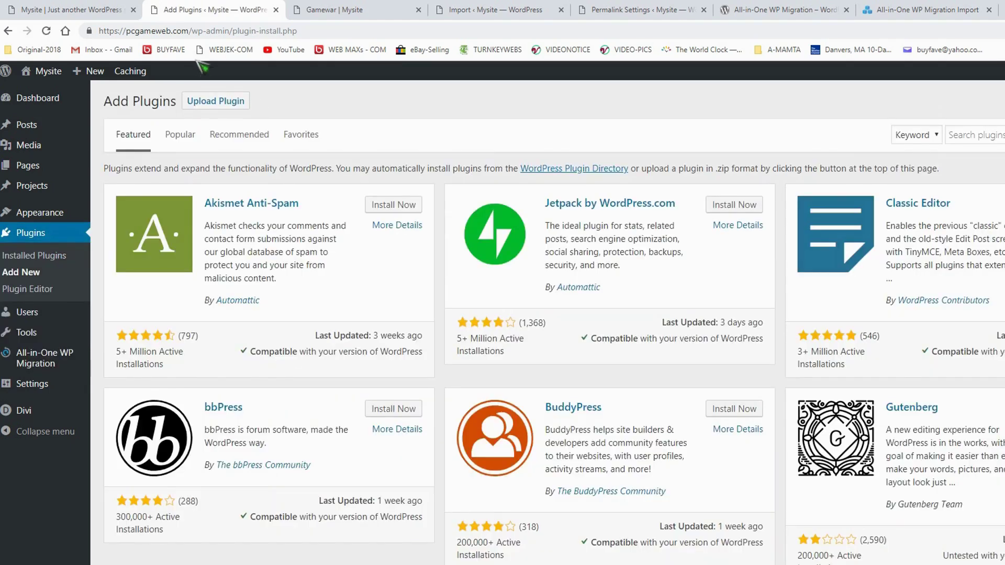
{"action": "left_click", "coordinate": [216, 103]}
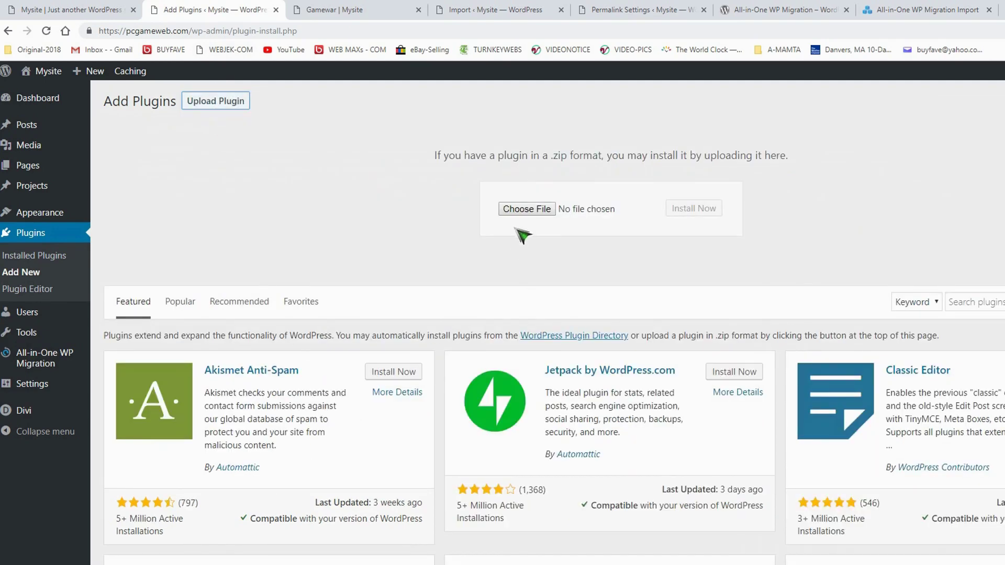
{"action": "left_click", "coordinate": [526, 209]}
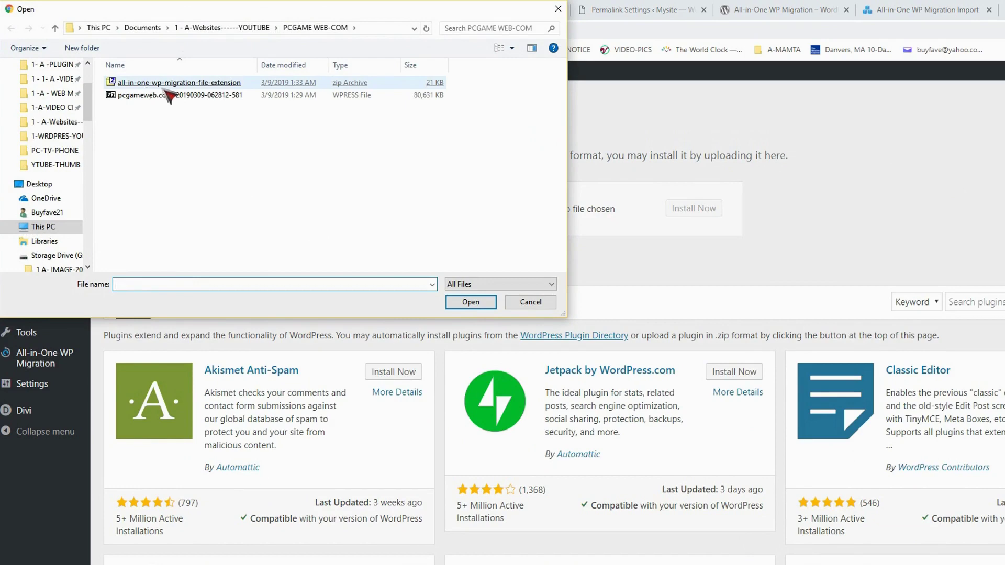
{"action": "double_click", "coordinate": [195, 85]}
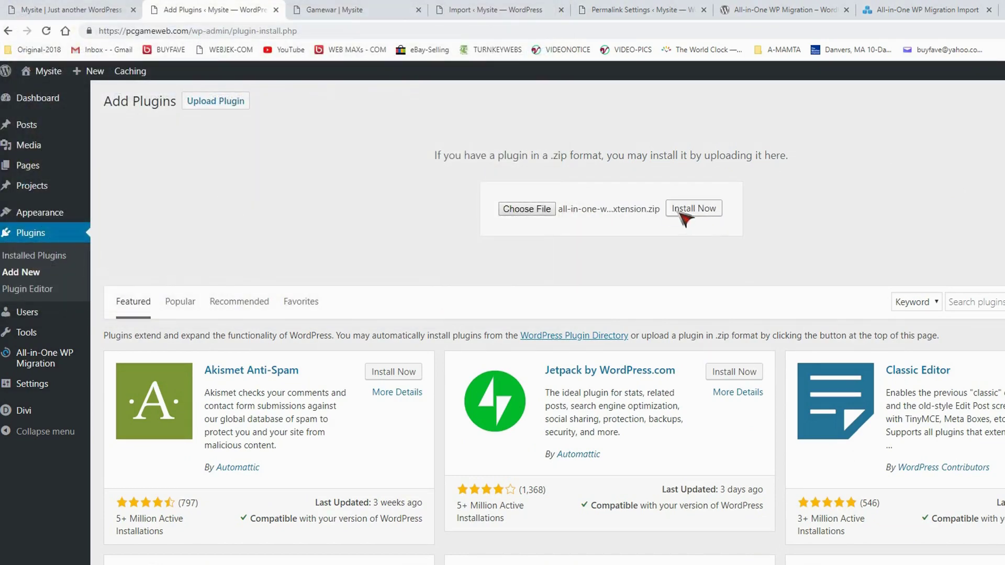
{"action": "left_click", "coordinate": [680, 211]}
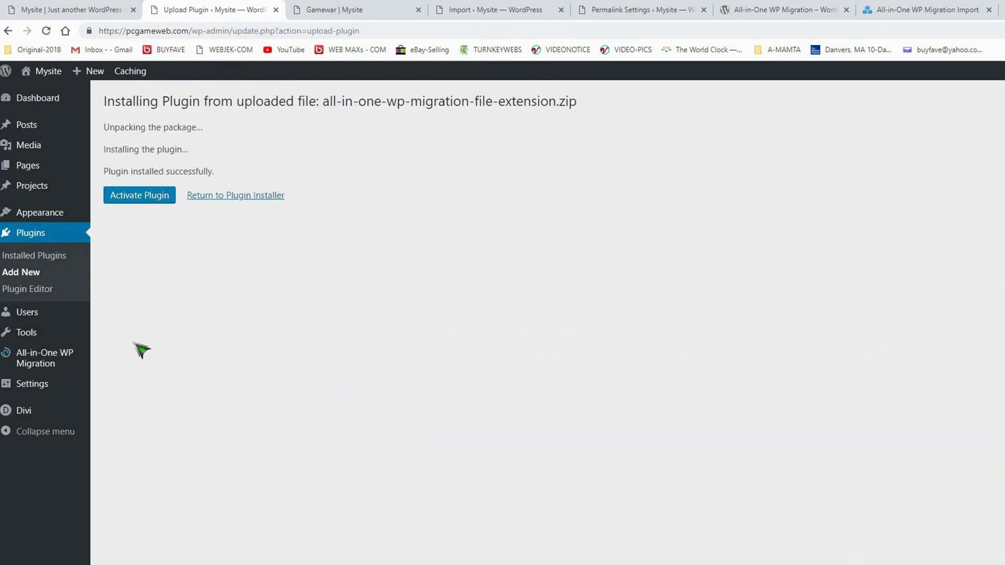
{"action": "left_click", "coordinate": [135, 199]}
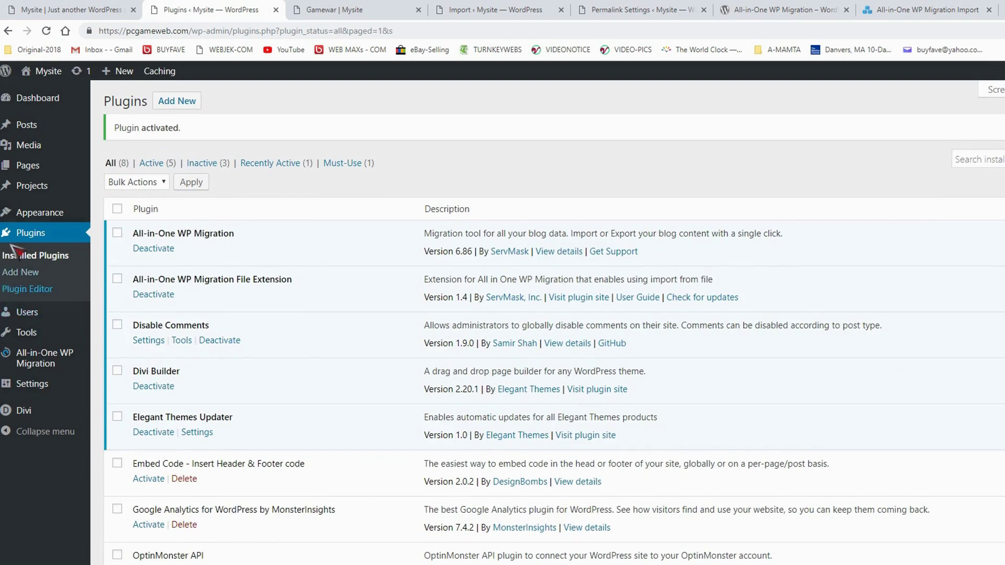
- View the emptied pcgameweb.com front page, highlight its full address, and return to the site's admin
{"action": "left_click", "coordinate": [69, 10]}
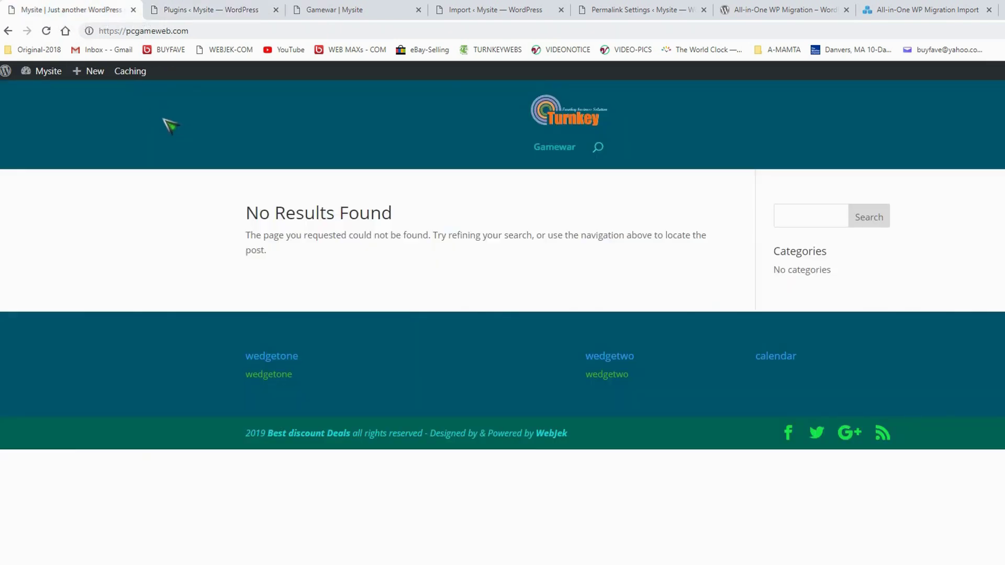
{"action": "left_click_drag", "start_coordinate": [100, 30], "coordinate": [189, 31]}
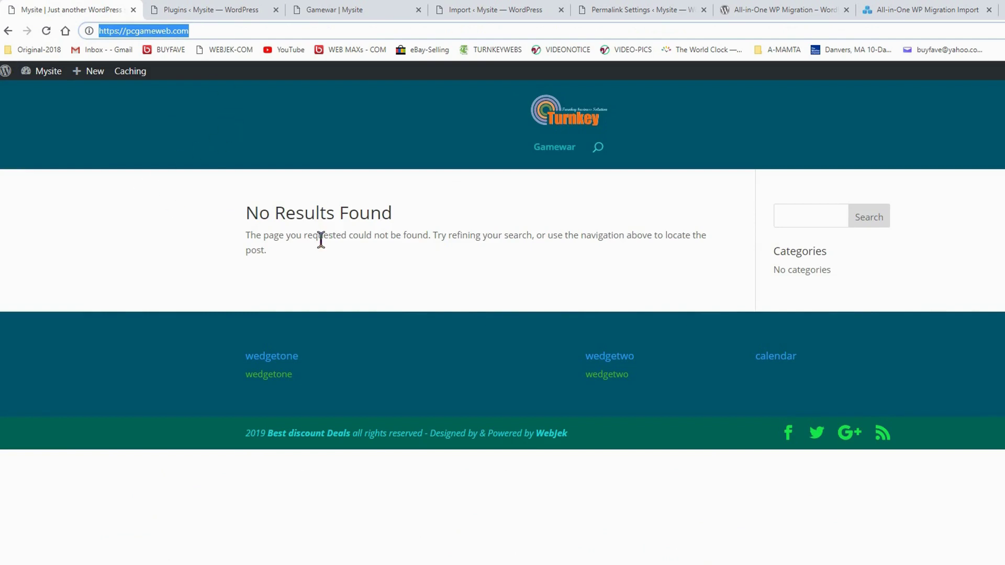
{"action": "left_click", "coordinate": [178, 17]}
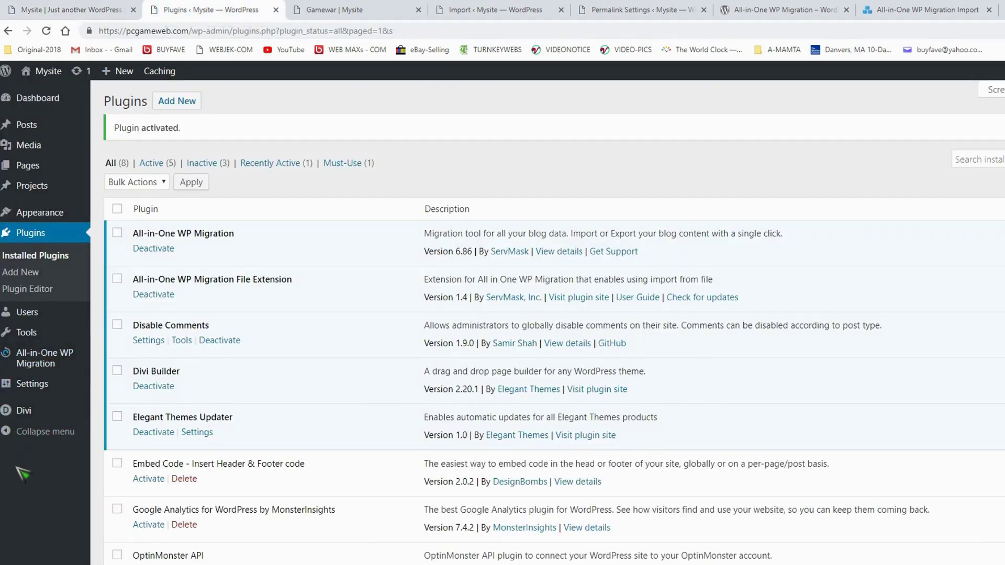
{"action": "mouse_move", "coordinate": [34, 358]}
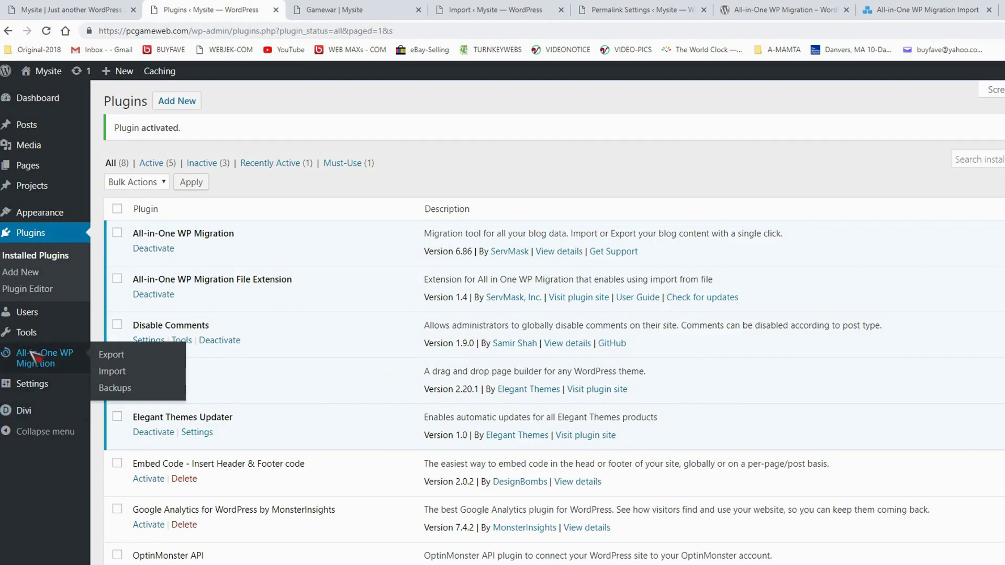
{"action": "left_click", "coordinate": [120, 373]}
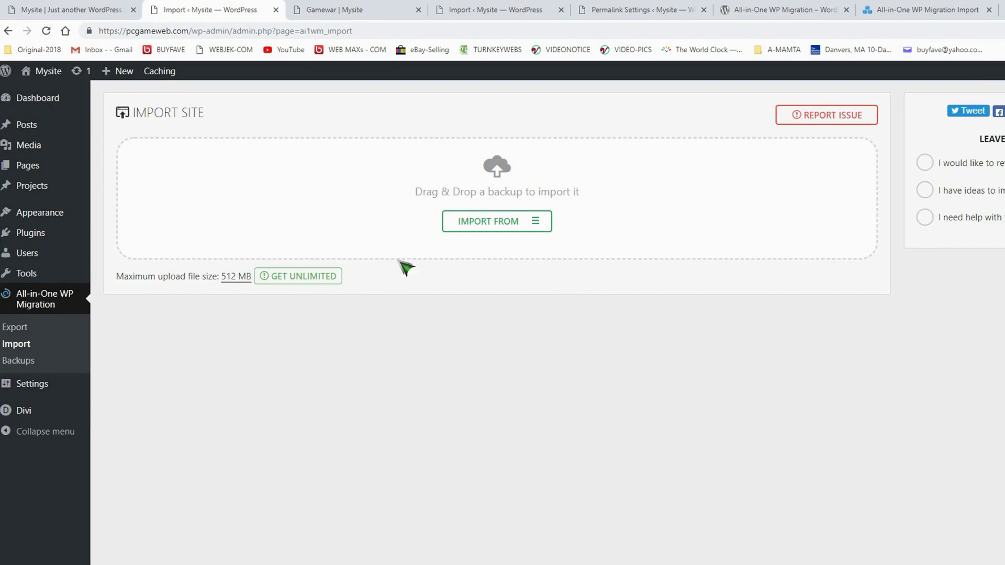
{"action": "left_click", "coordinate": [544, 224]}
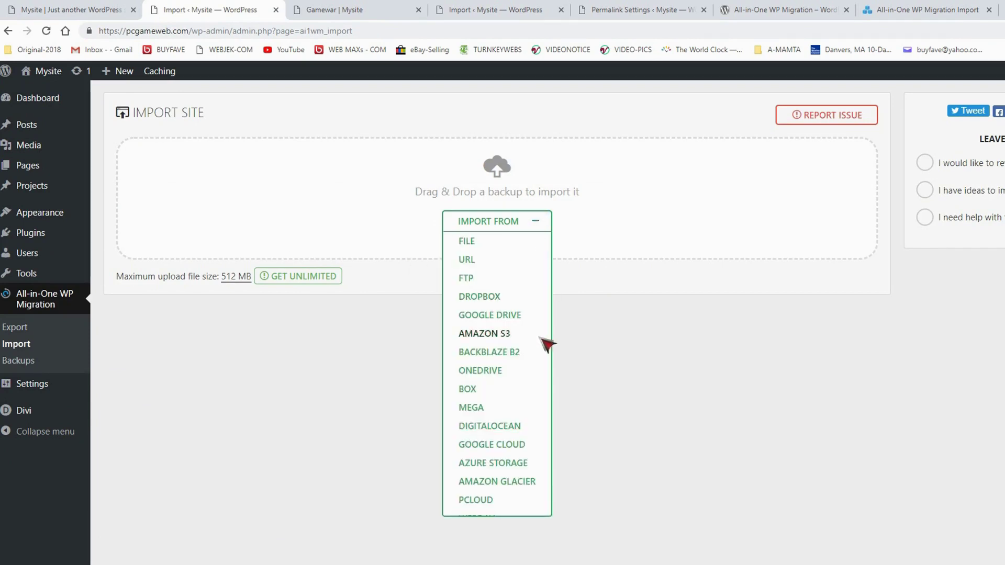
{"action": "left_click", "coordinate": [473, 244]}
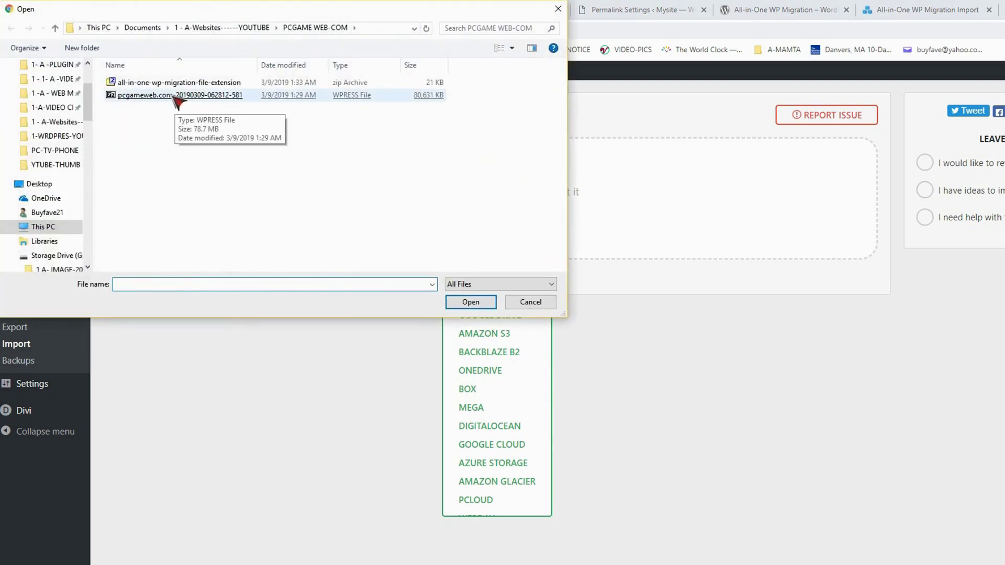
{"action": "double_click", "coordinate": [175, 95]}
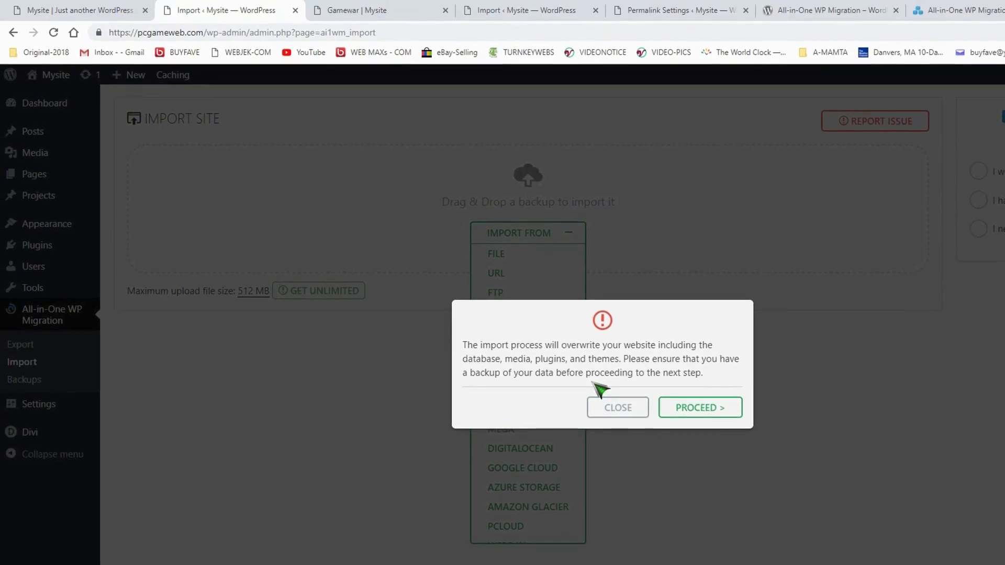
{"action": "left_click", "coordinate": [683, 411]}
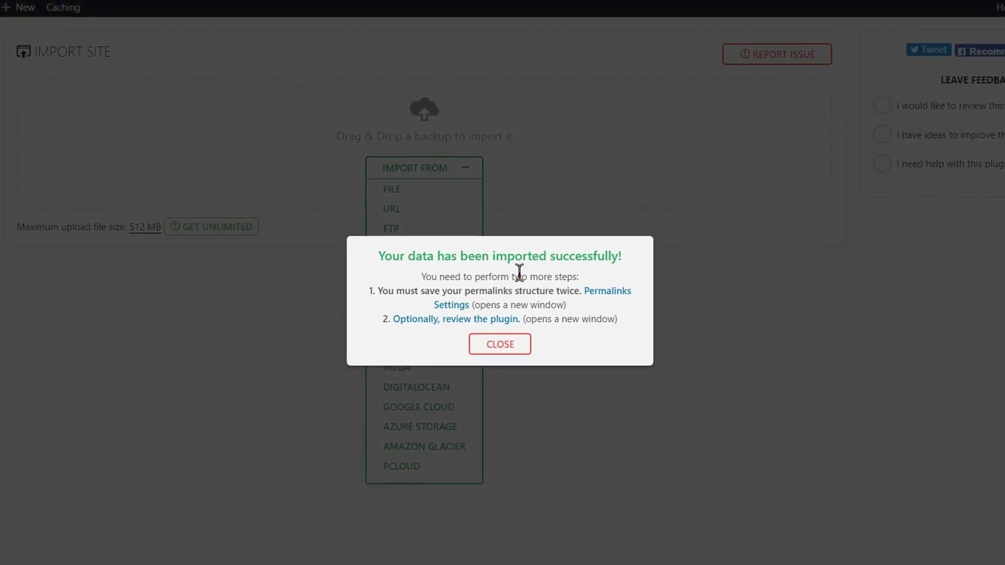
{"action": "left_click", "coordinate": [602, 293]}
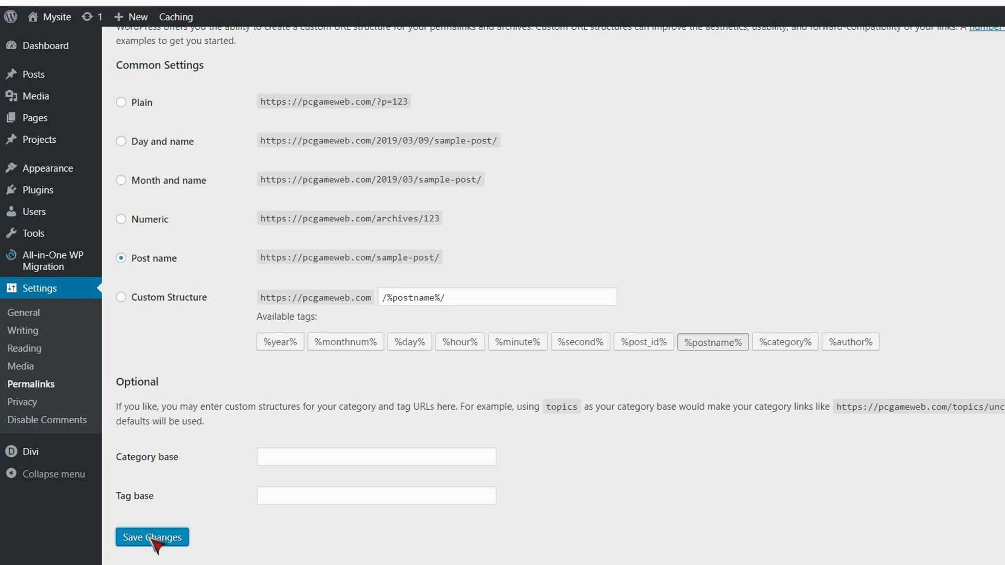
{"action": "left_click", "coordinate": [153, 539]}
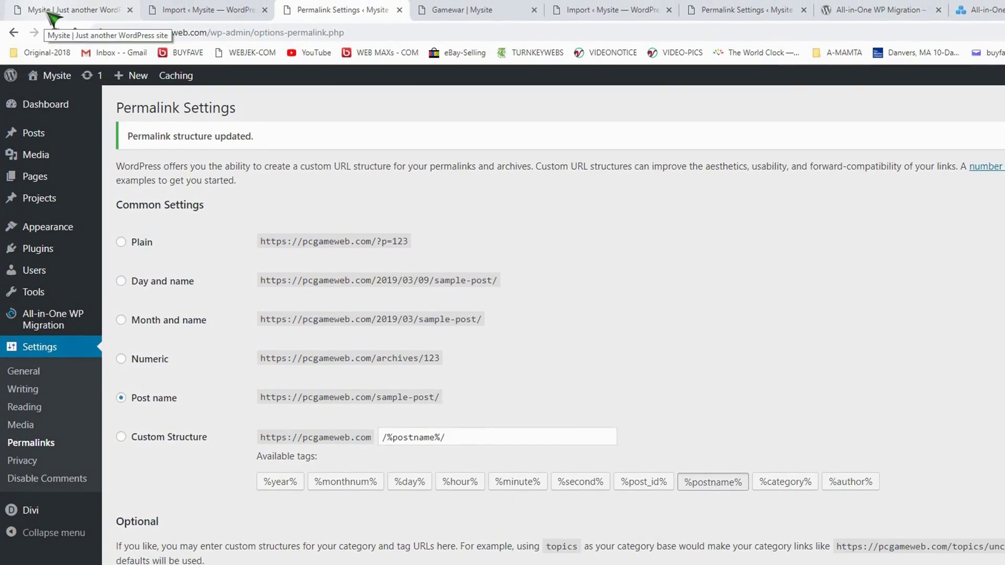
- Reload the pcgameweb.com front page and check the restored site's Home page, Blog Page and full Contact page
{"action": "left_click", "coordinate": [48, 14]}
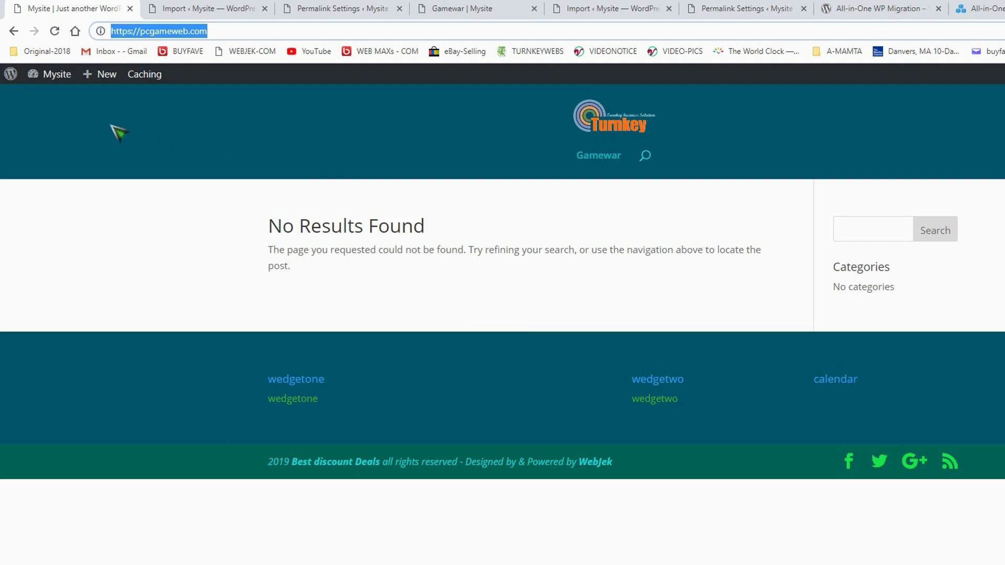
{"action": "left_click", "coordinate": [55, 30]}
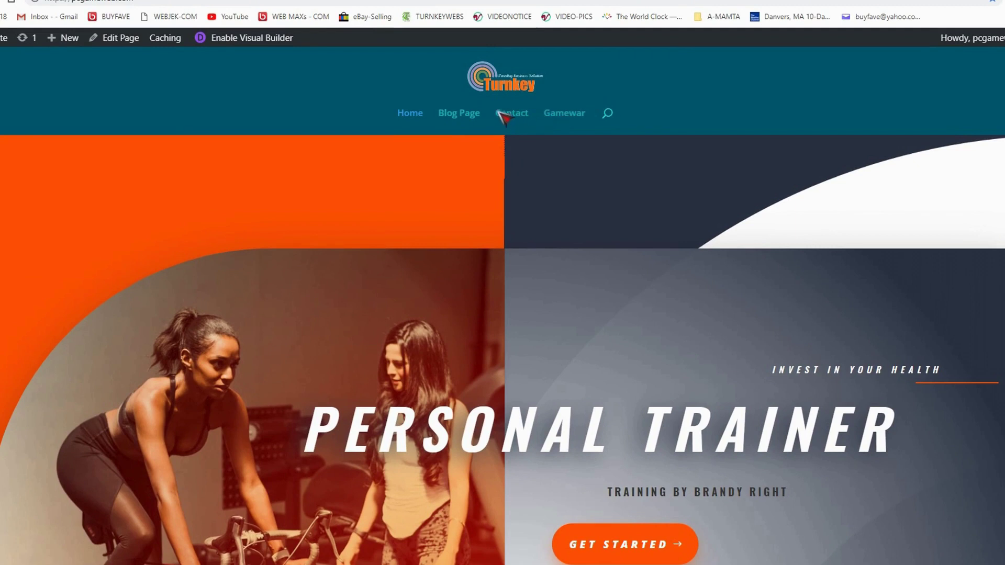
{"action": "left_click", "coordinate": [455, 112]}
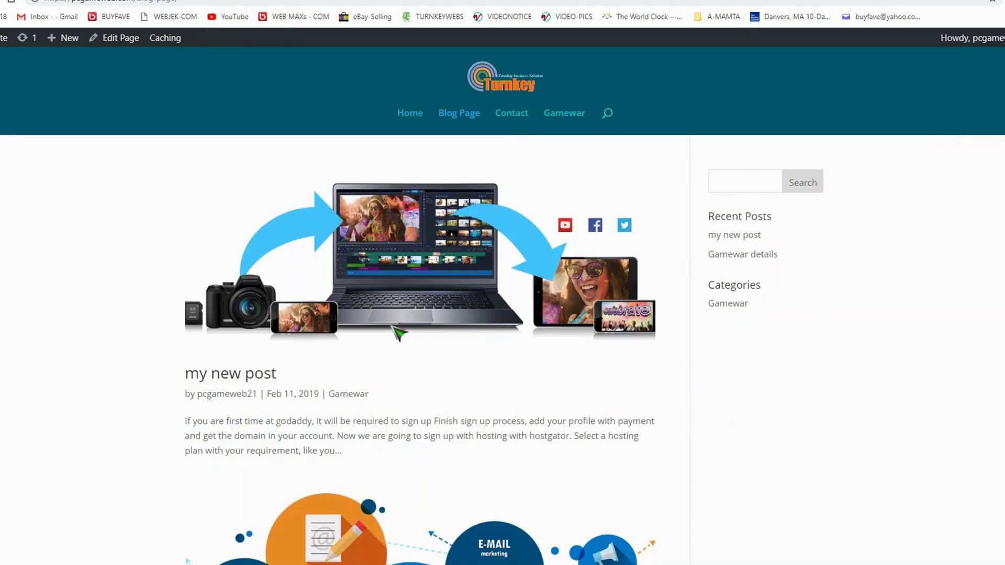
{"action": "left_click", "coordinate": [512, 113]}
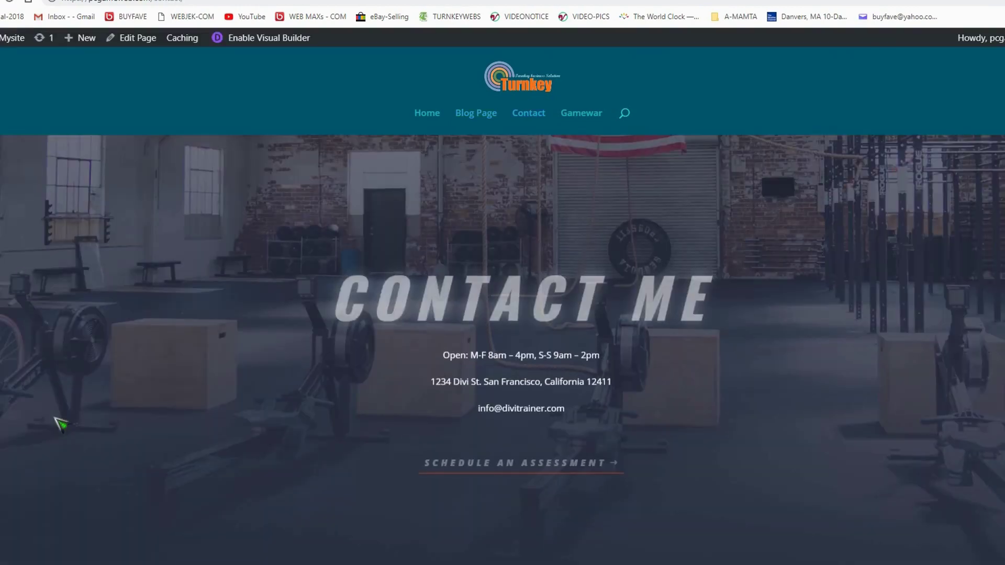
{"action": "scroll", "coordinate": [151, 374], "scroll_direction": "down", "scroll_amount": 10}
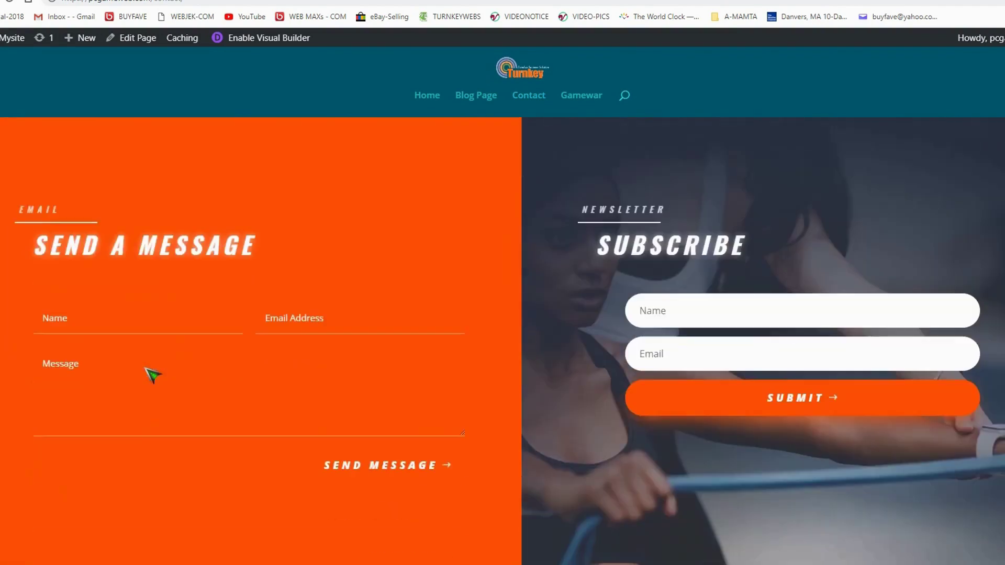
{"action": "scroll", "coordinate": [145, 367], "scroll_direction": "down", "scroll_amount": 6}
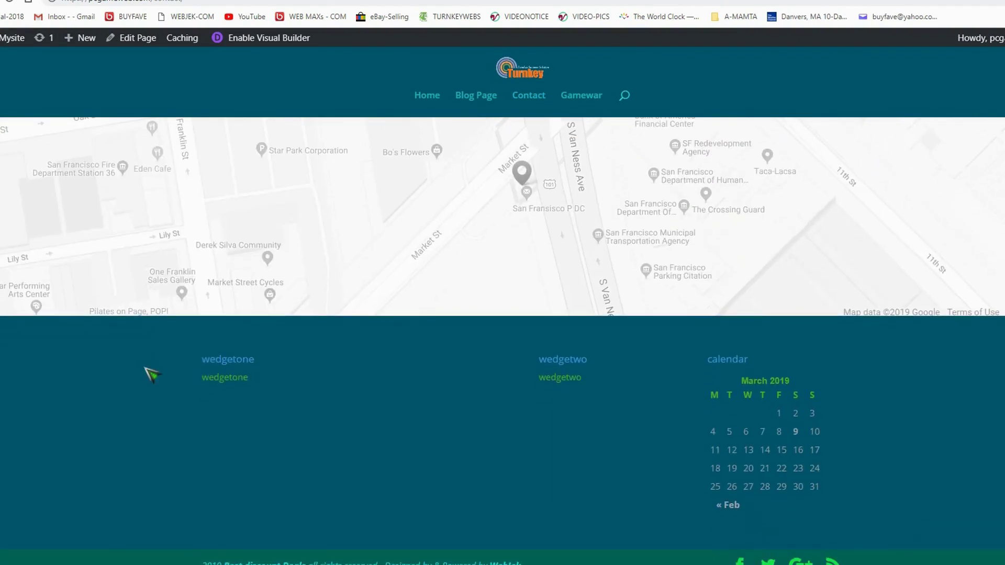